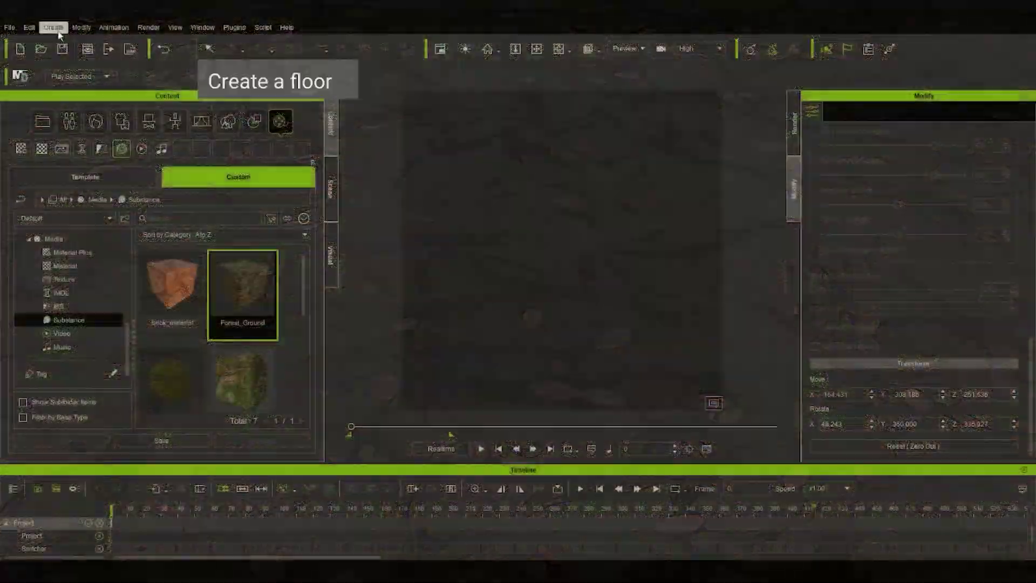
Add a plane to the scene as the floor and tilt the view to see it at an angle
click(54, 28)
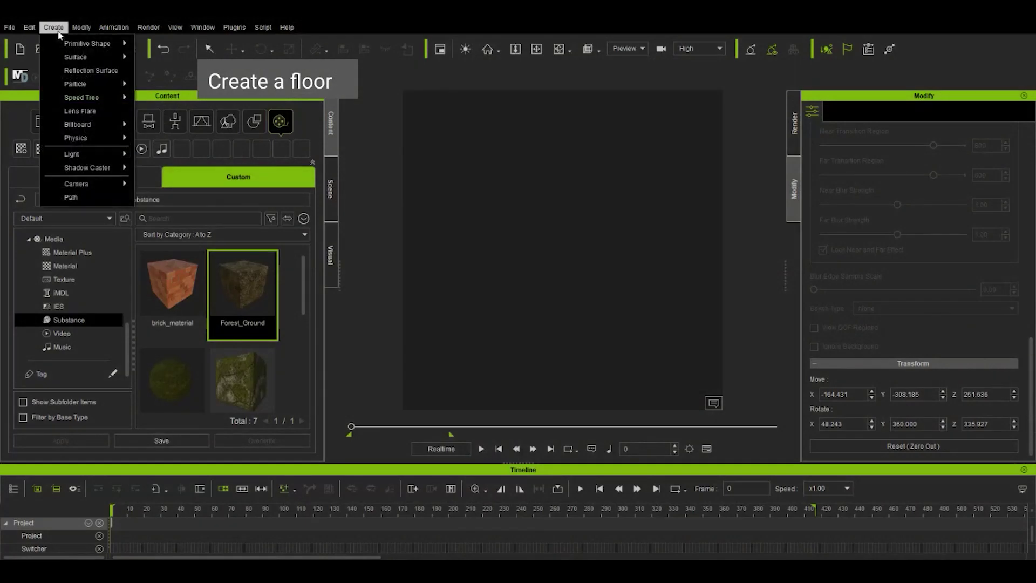
mouse_move(76, 57)
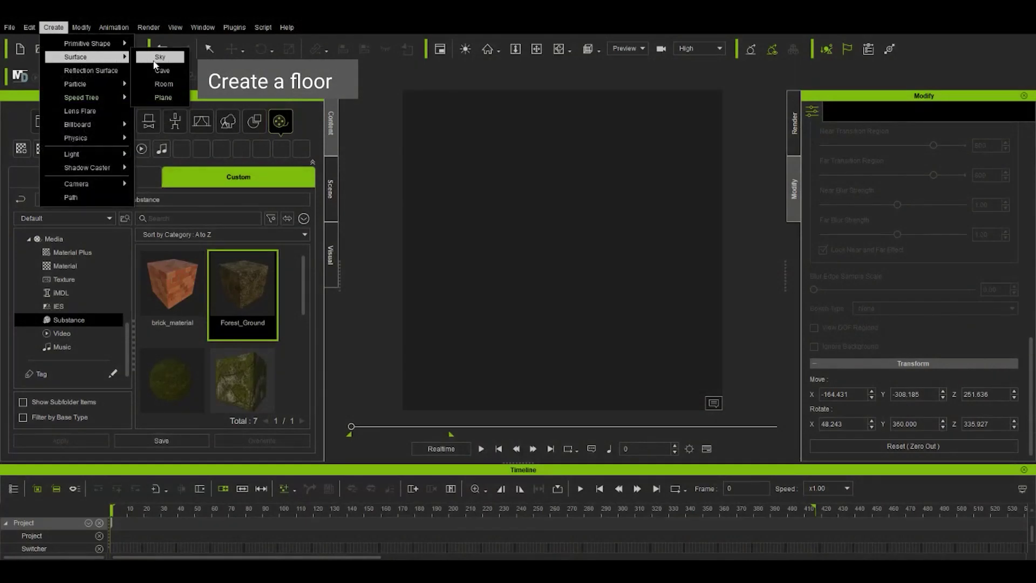
click(164, 98)
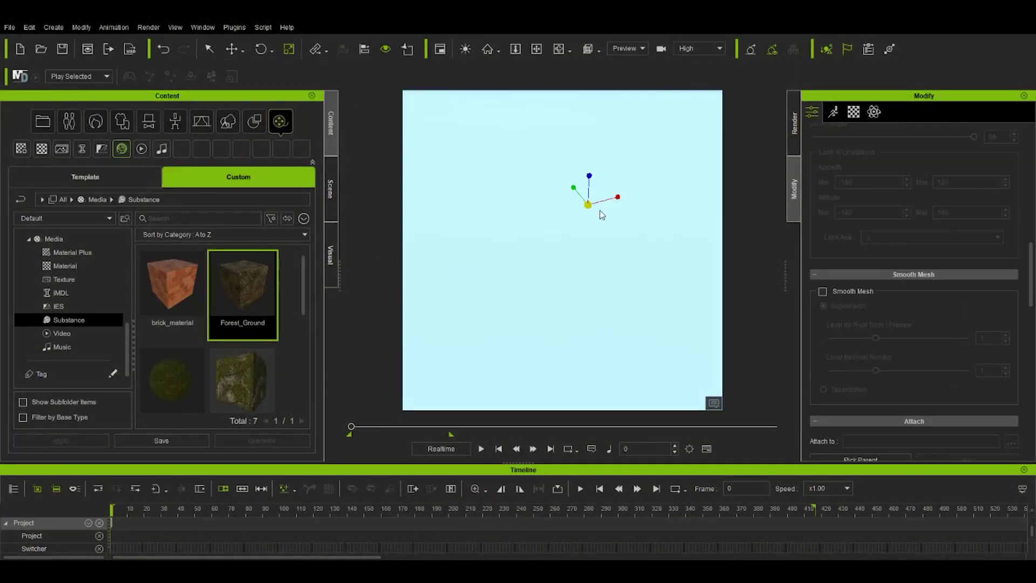
mouse_move(609, 342)
right_down()
mouse_move(649, 448)
mouse_move(572, 293)
right_up()
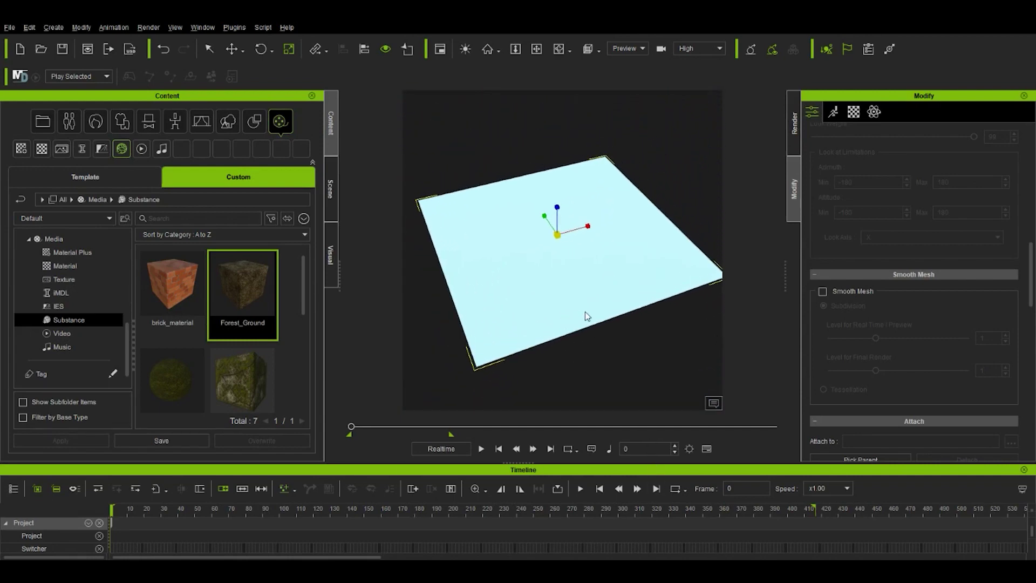
scroll(862, 199, down, 5)
Apply the Forest_Ground Substance from the library to the plane's material
click(854, 111)
scroll(884, 183, down, 3)
scroll(888, 206, up, 5)
scroll(888, 205, up, 5)
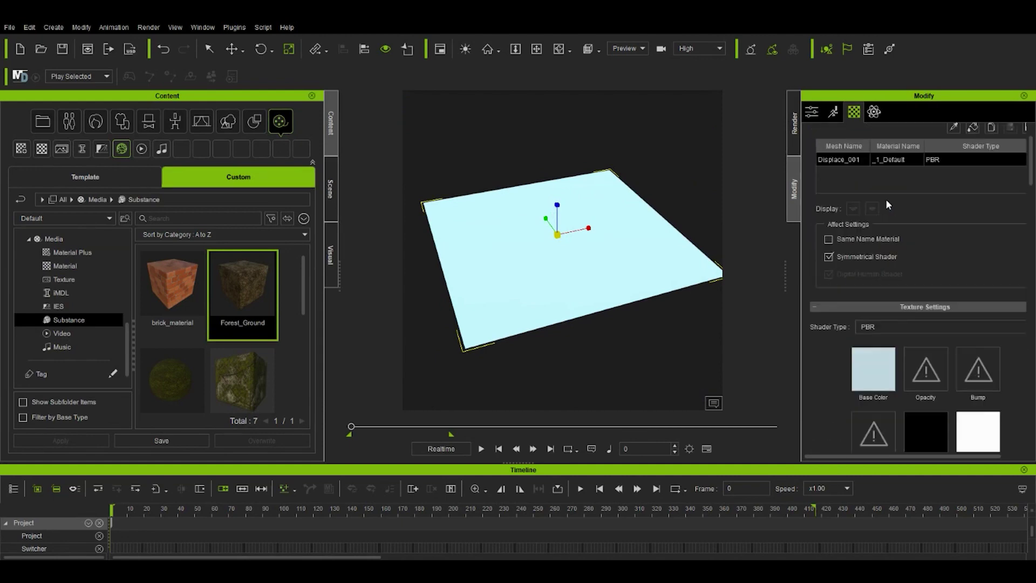
drag(258, 271, 520, 256)
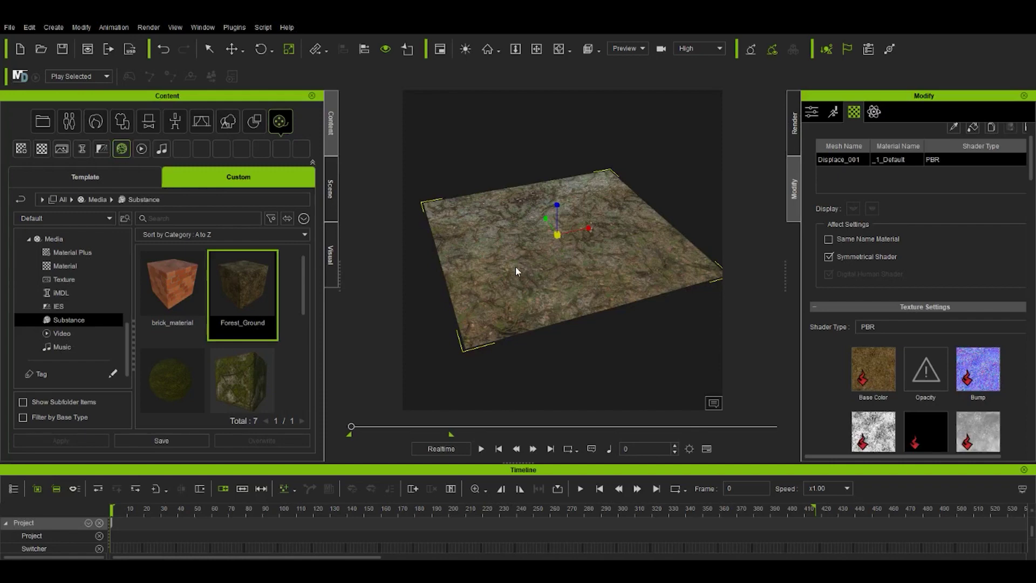
scroll(529, 296, up, 4)
scroll(541, 300, up, 4)
scroll(574, 260, up, 3)
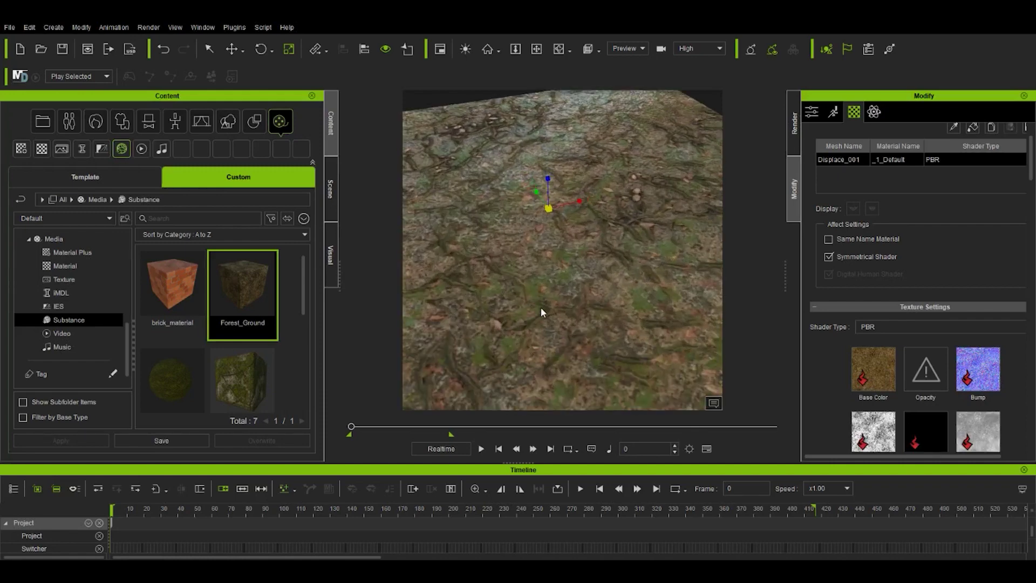
middle_drag(574, 260, 625, 174)
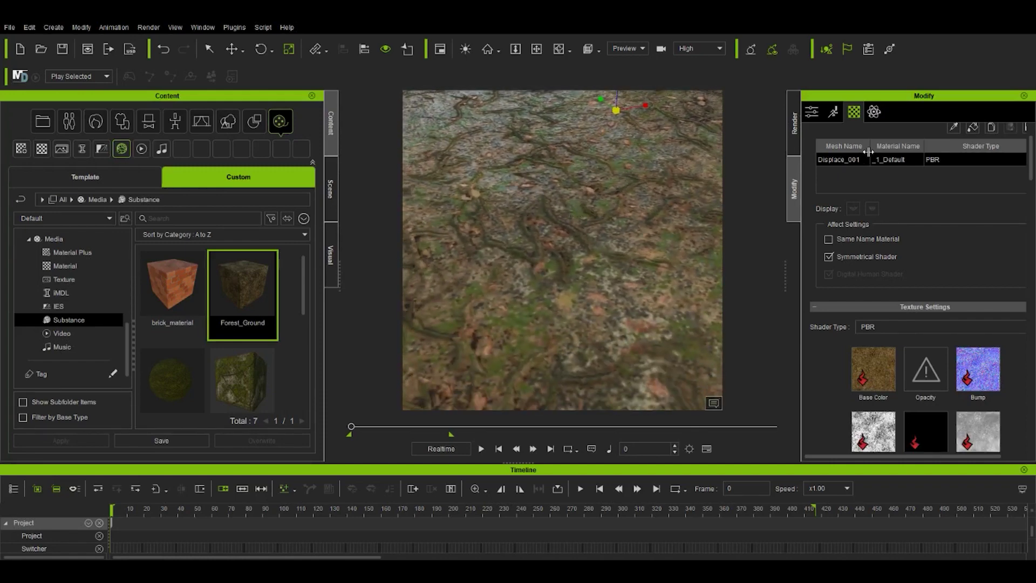
scroll(885, 275, down, 3)
Set the Forest_Ground Substance Output Size to 1024x1024
scroll(893, 284, down, 1)
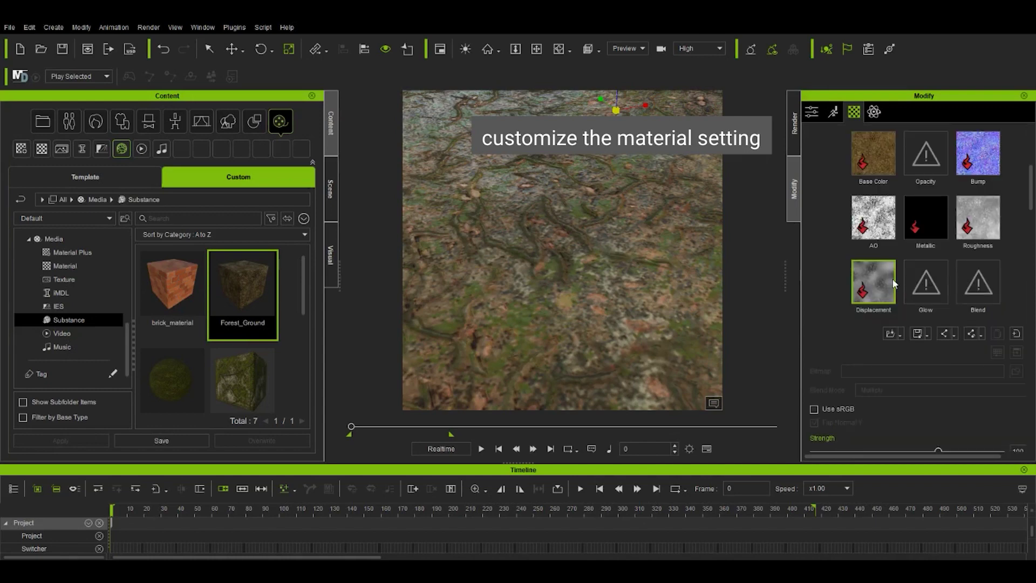
scroll(907, 278, down, 4)
scroll(919, 272, down, 2)
scroll(921, 271, down, 2)
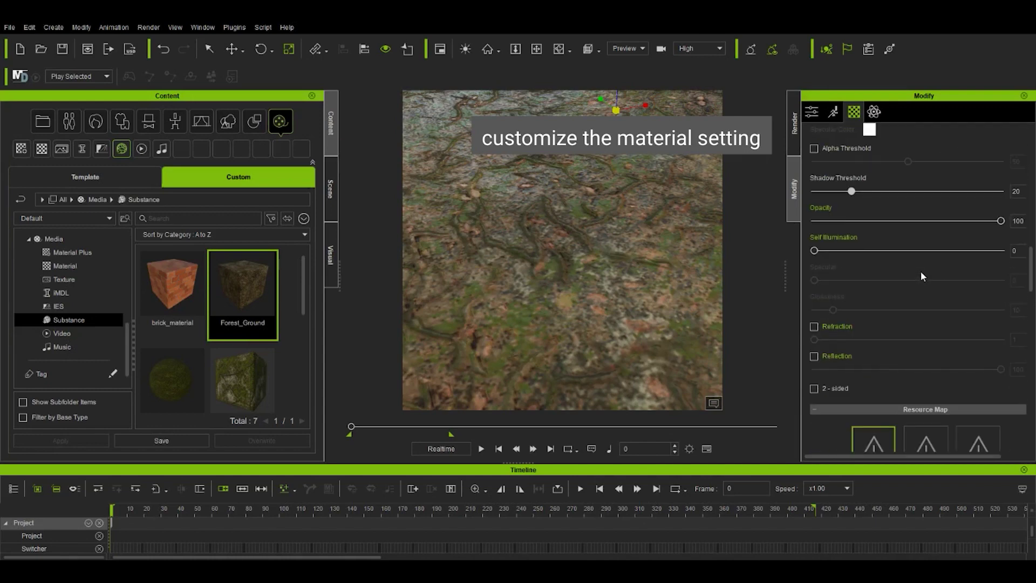
scroll(921, 271, down, 3)
scroll(921, 271, down, 2)
scroll(921, 270, down, 2)
scroll(921, 270, down, 2)
scroll(922, 274, down, 1)
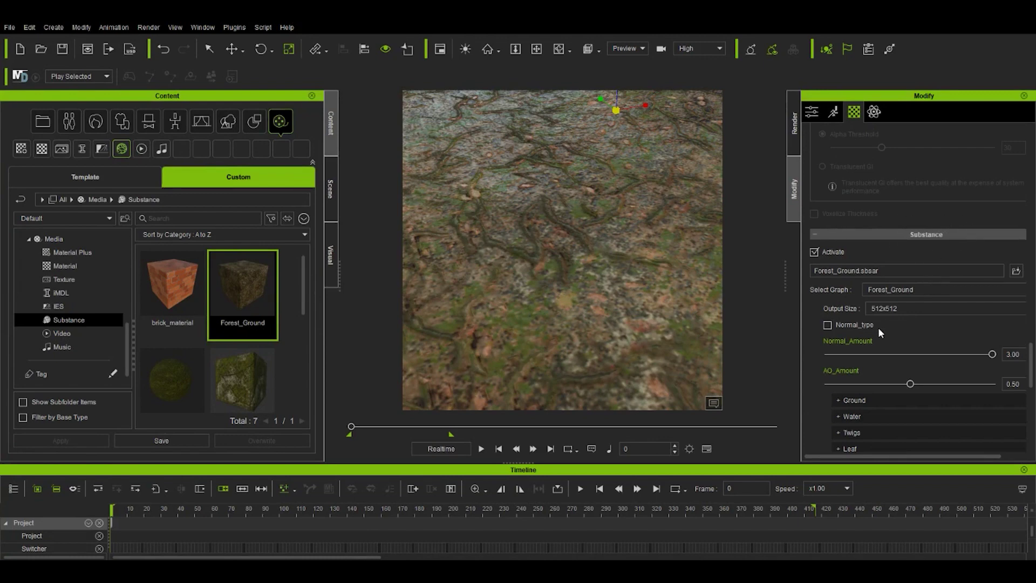
click(885, 307)
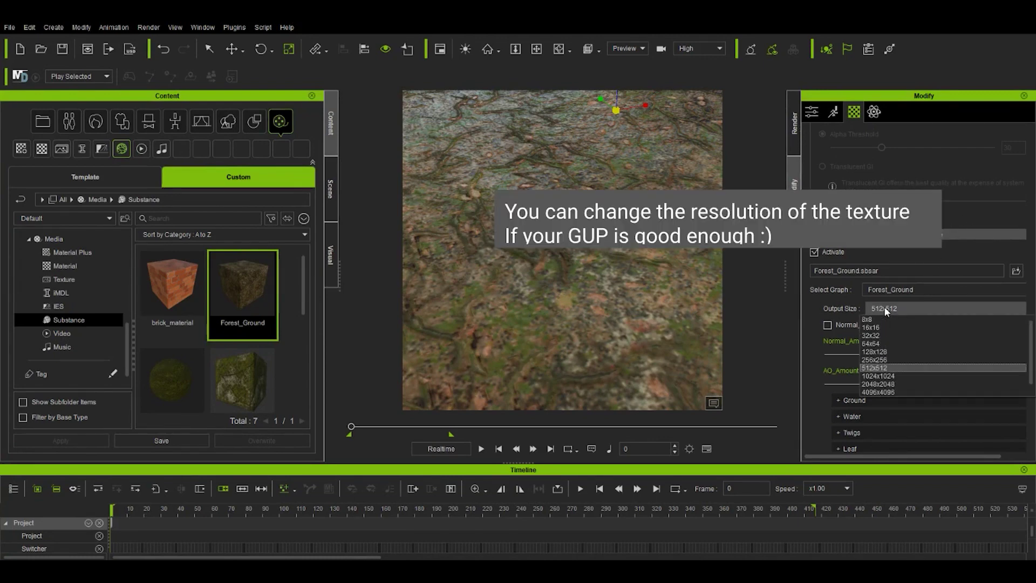
click(870, 376)
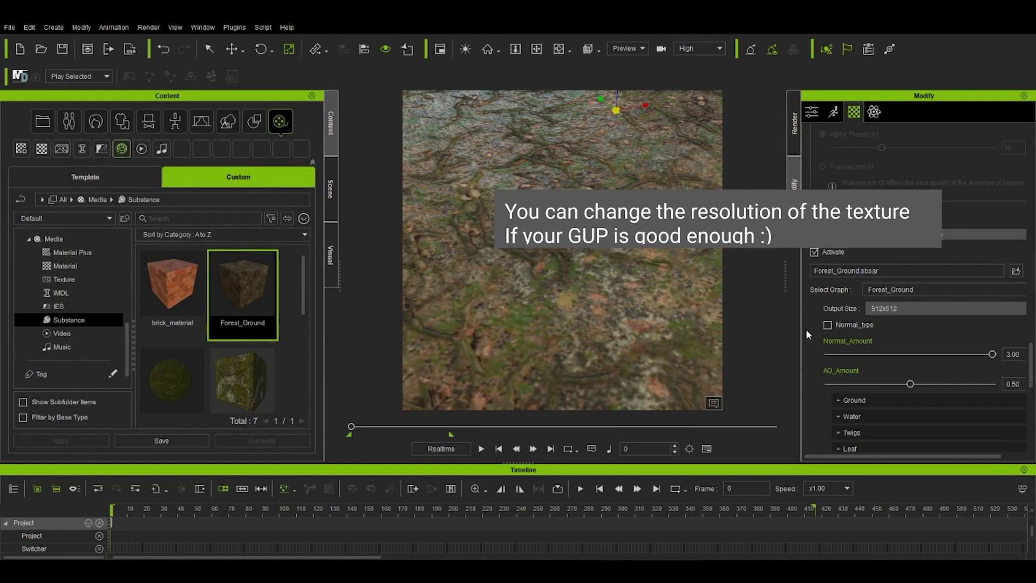
mouse_move(685, 299)
right_down()
mouse_move(624, 258)
mouse_move(558, 315)
right_up()
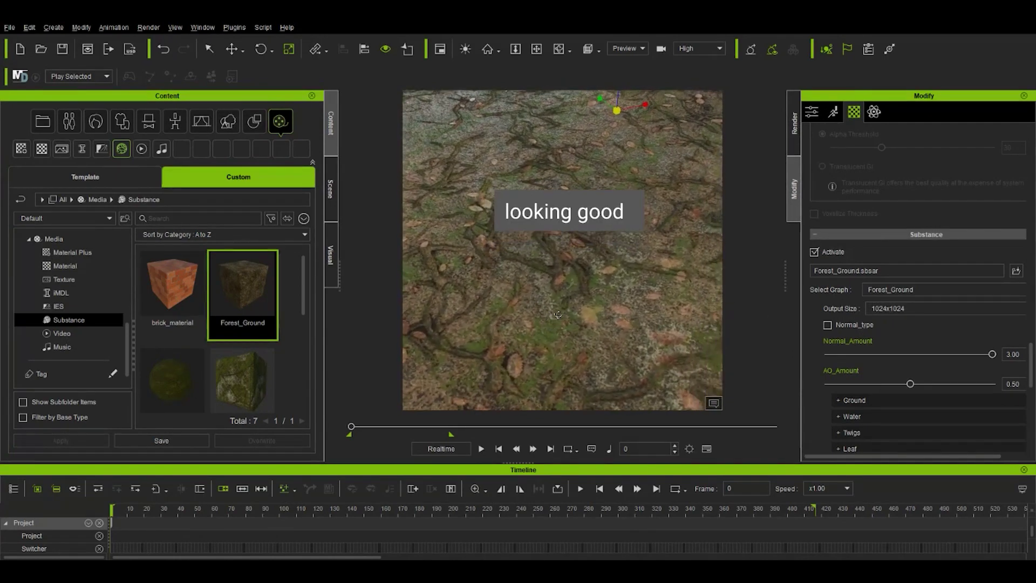
Try a 2048x2048 Output Size, then return it to 1024x1024
click(907, 310)
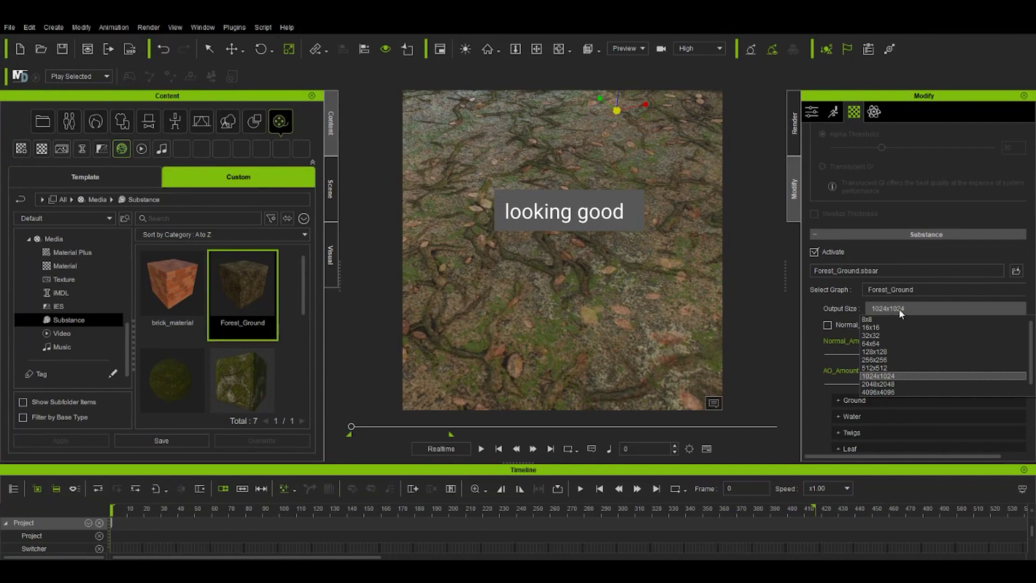
click(882, 382)
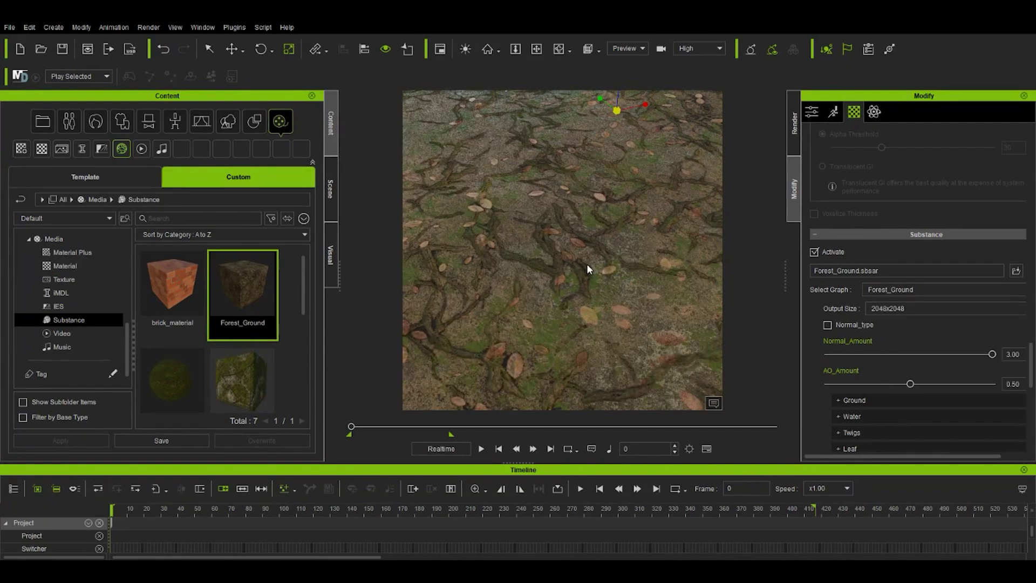
right_drag(575, 291, 549, 263)
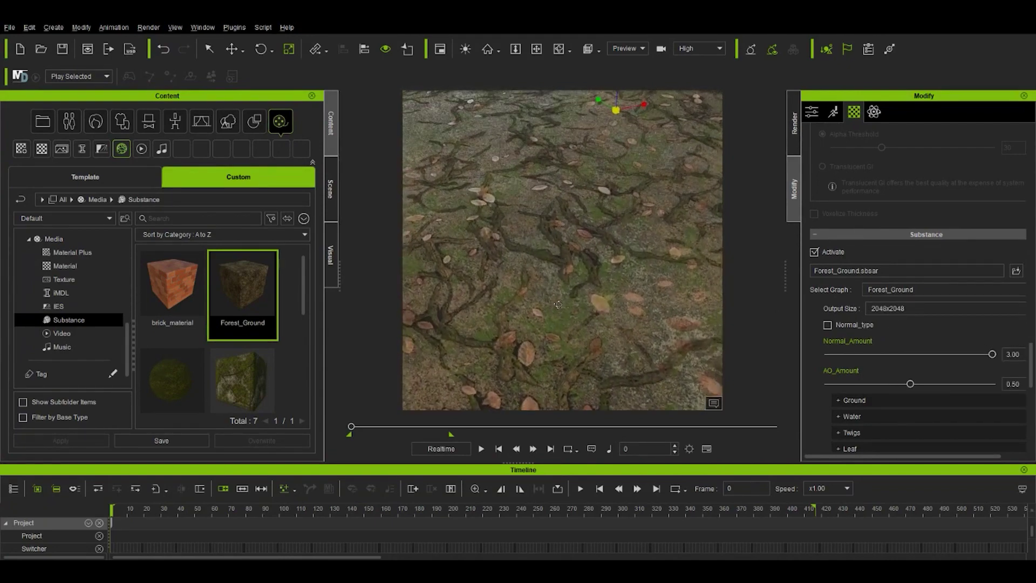
click(901, 309)
click(883, 376)
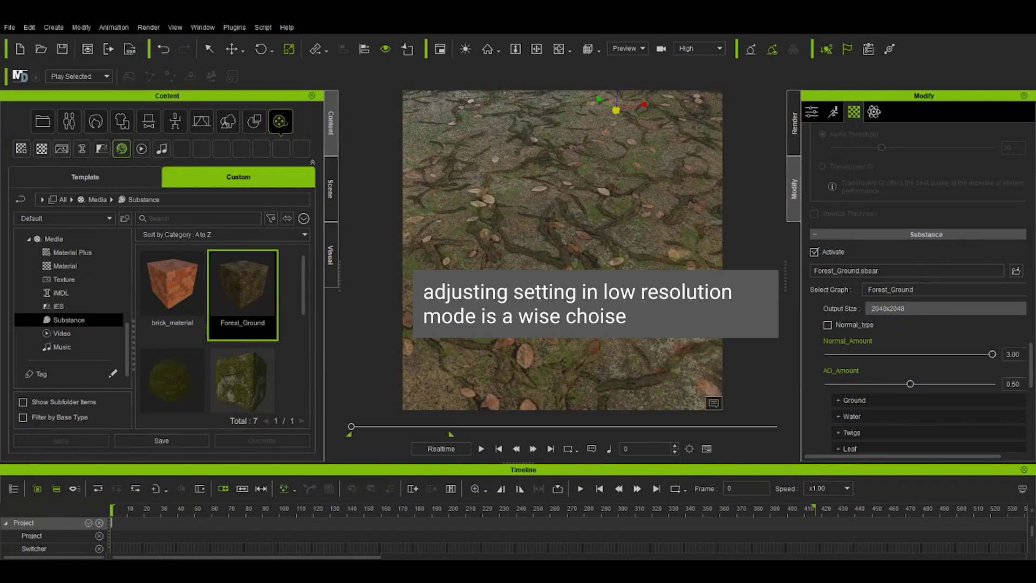
right_drag(632, 267, 601, 267)
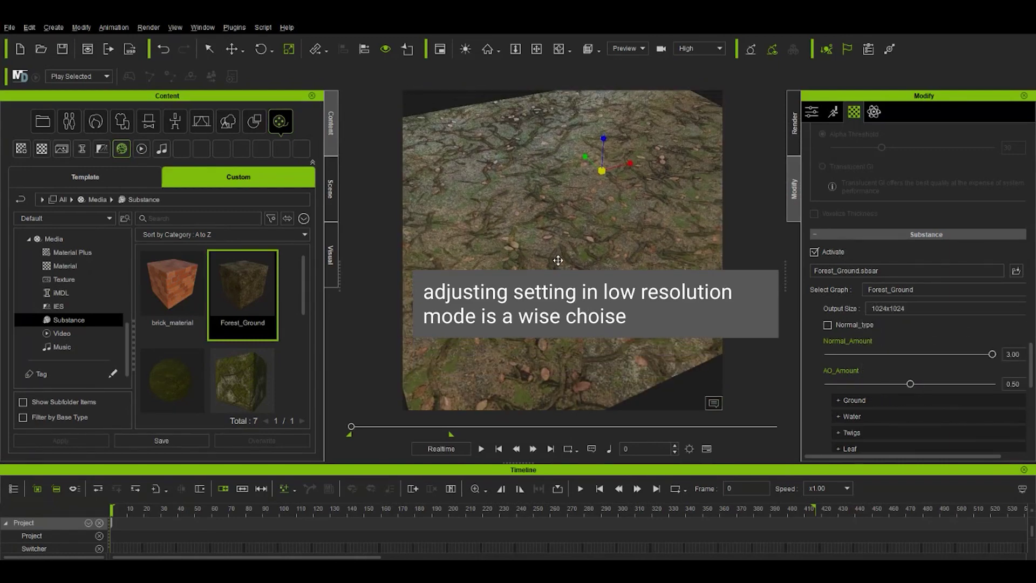
Expand the Water section and raise Water Level to 0.36 to add puddles
scroll(895, 372, down, 2)
scroll(893, 359, down, 2)
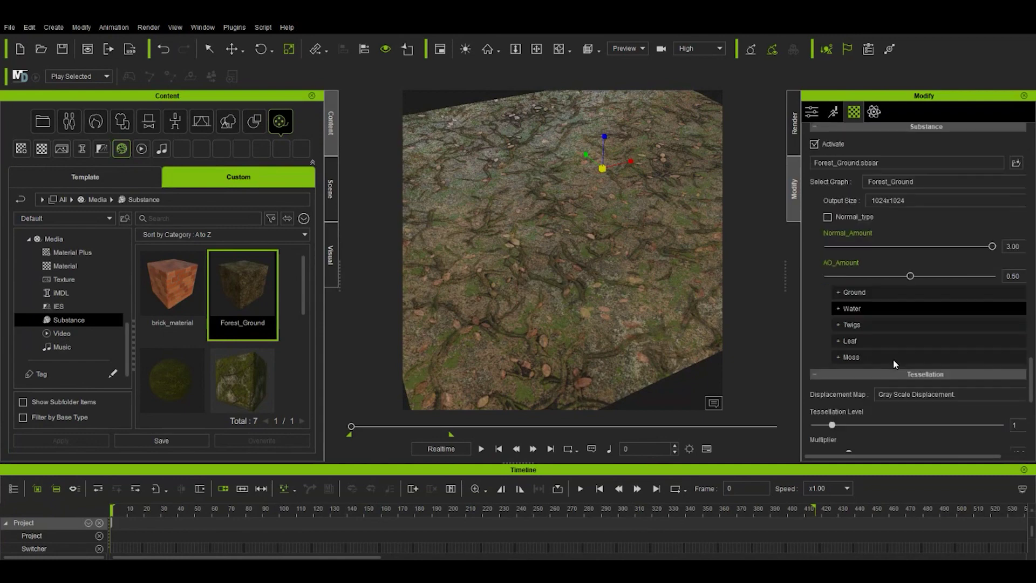
click(837, 307)
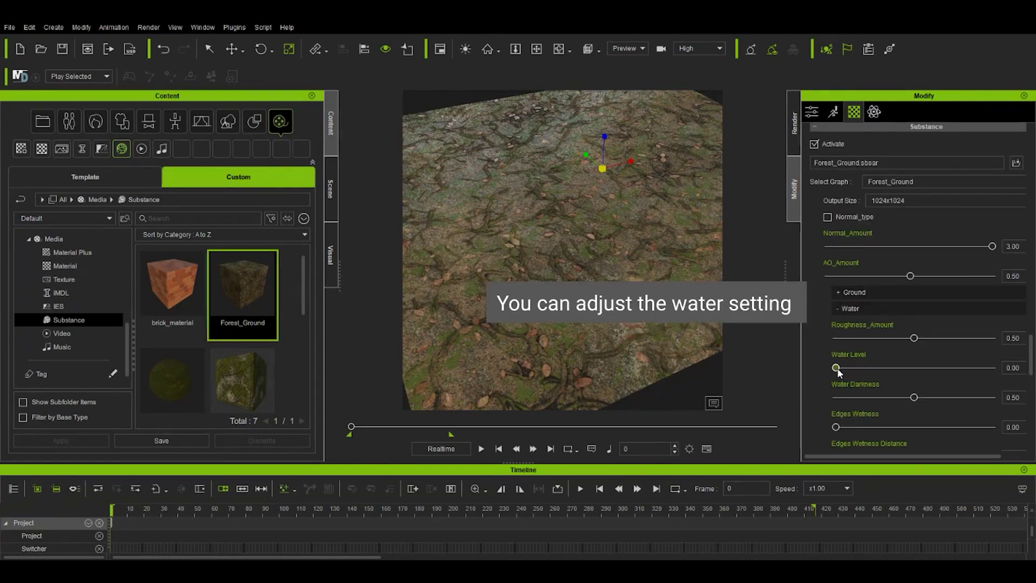
drag(840, 368, 895, 368)
mouse_move(613, 296)
right_down()
mouse_move(535, 292)
mouse_move(586, 310)
right_up()
right_click(586, 311)
click(864, 329)
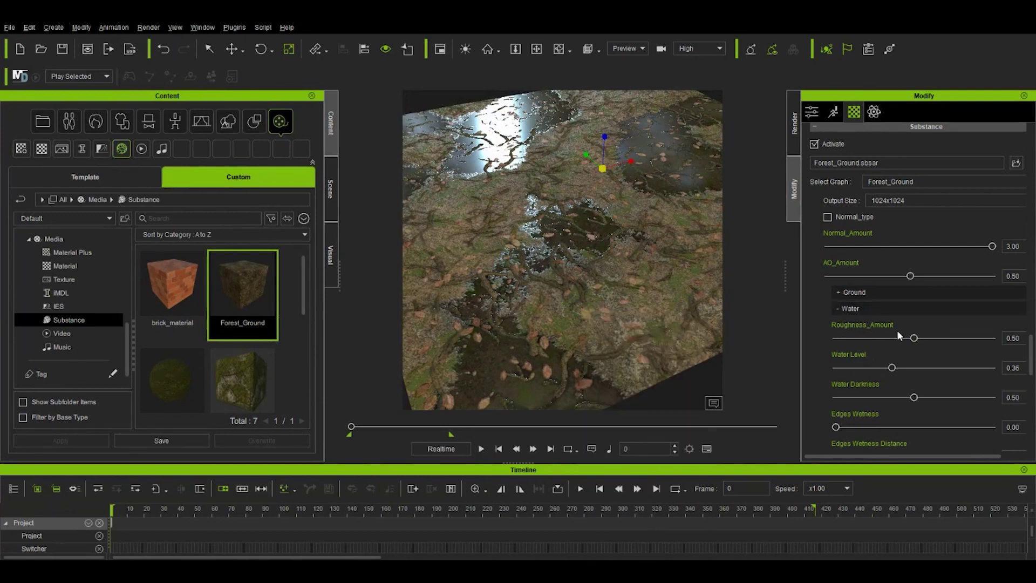
Set water roughness to 0.32 and Water Darkness to 0.24
drag(913, 338, 856, 339)
mouse_move(592, 285)
right_down()
mouse_move(559, 289)
mouse_move(599, 287)
mouse_move(596, 338)
mouse_move(582, 297)
right_up()
drag(858, 336, 888, 335)
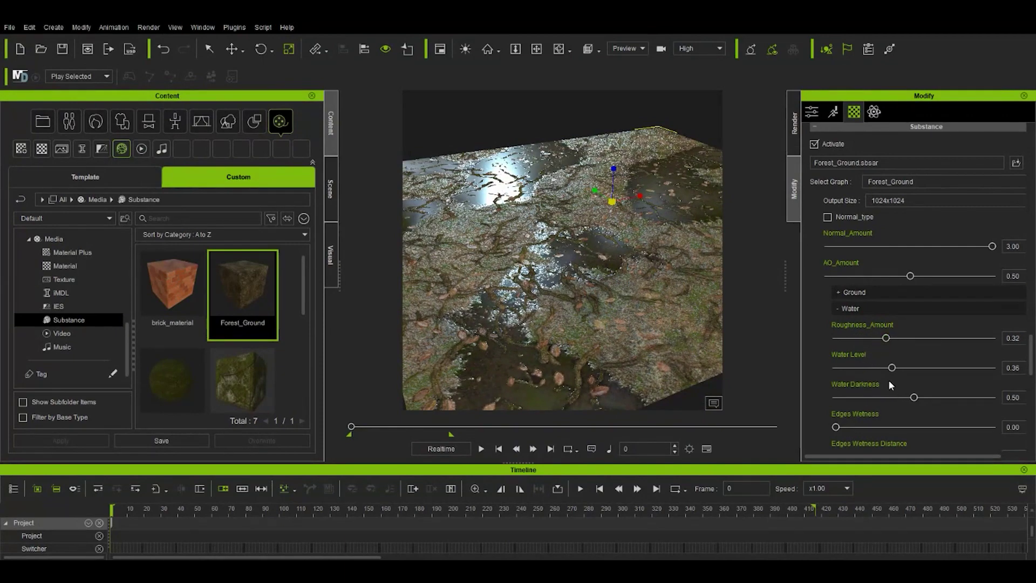
drag(916, 399, 841, 396)
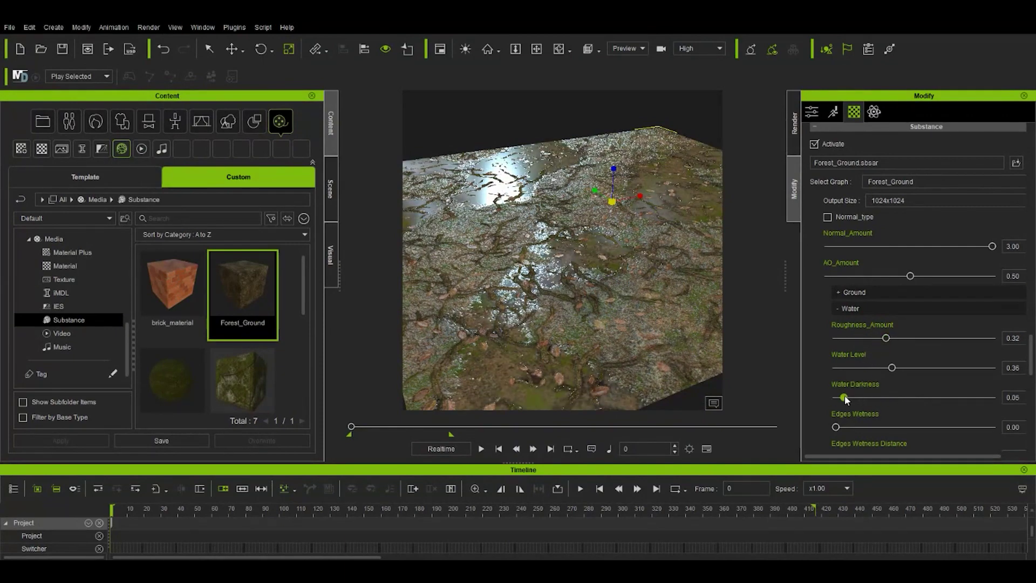
right_drag(732, 355, 698, 337)
drag(840, 397, 920, 398)
right_drag(696, 194, 669, 214)
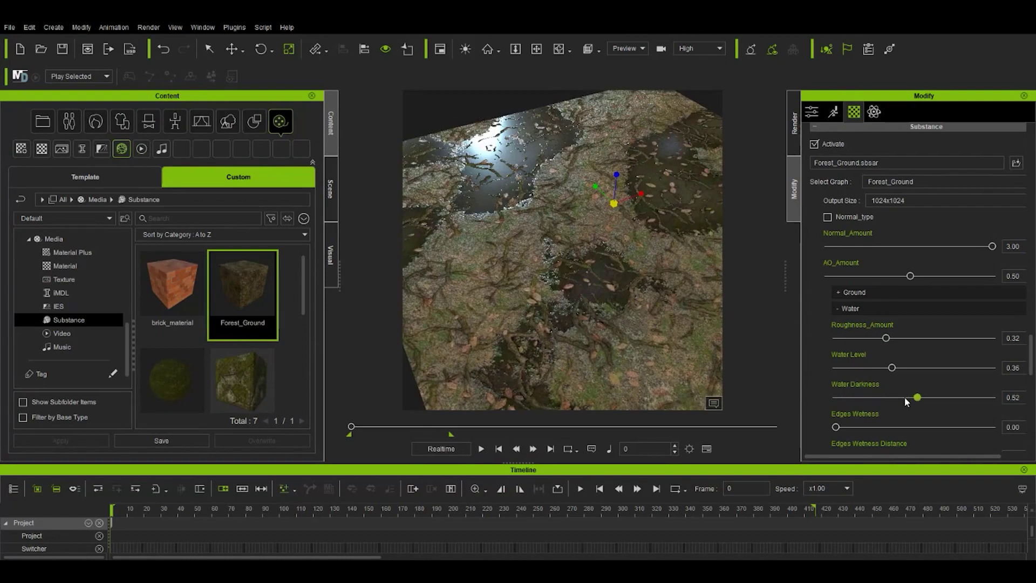
drag(918, 397, 873, 398)
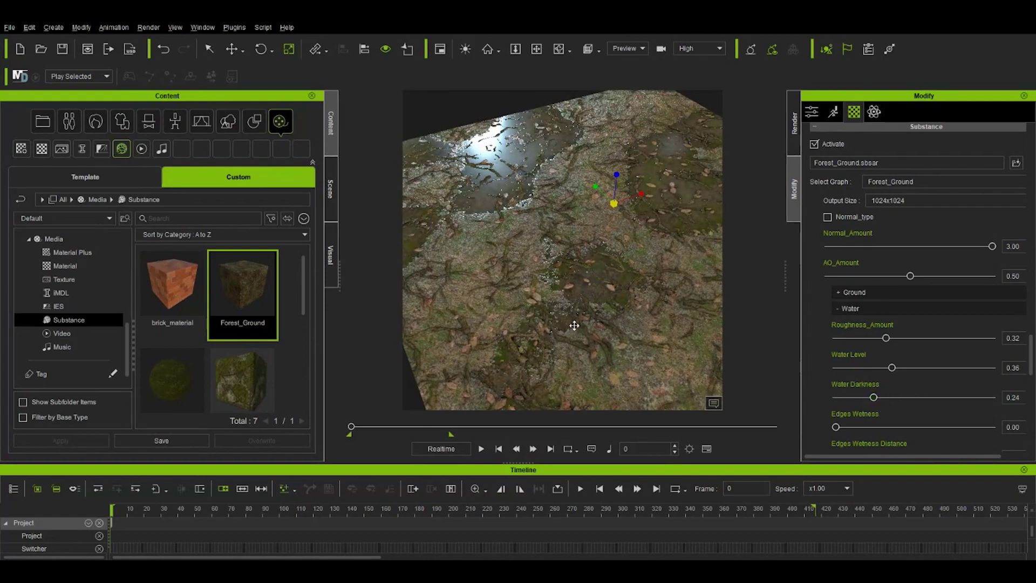
right_drag(574, 326, 588, 303)
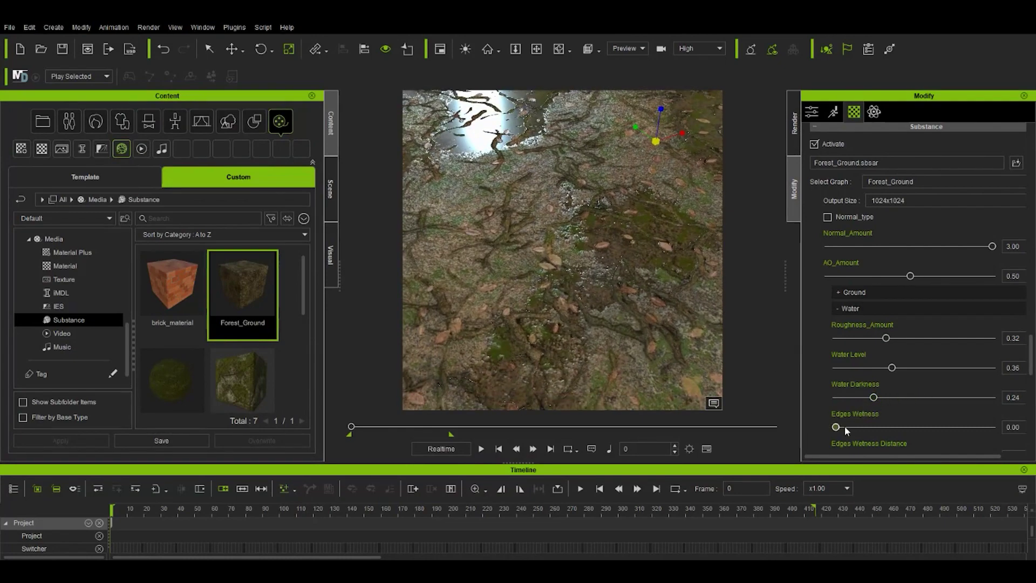
Raise Edges Wetness to 0.92 and Roughness_Amount to 0.33, then inspect the wet floor
scroll(862, 404, down, 2)
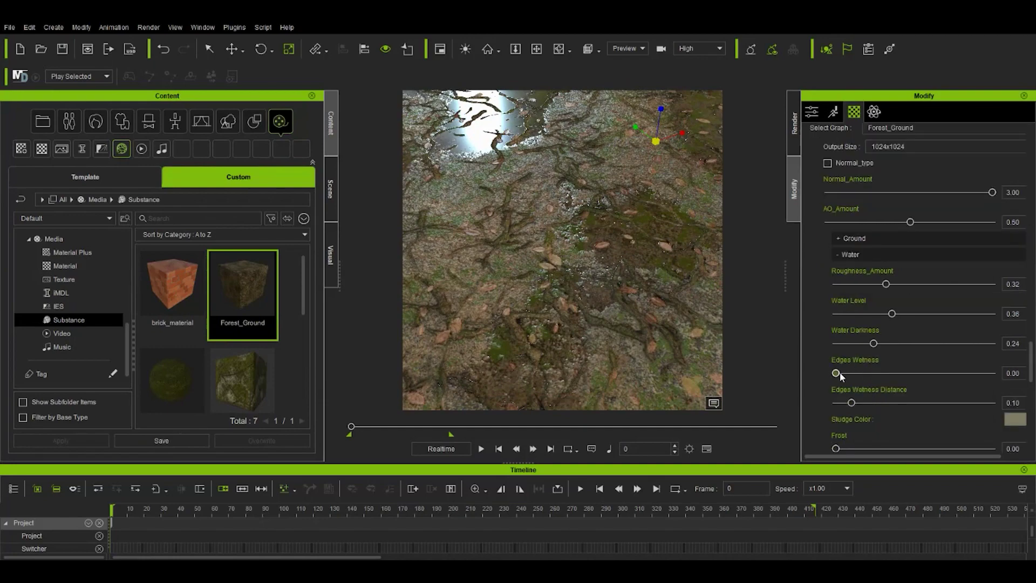
drag(886, 368, 982, 372)
mouse_move(697, 306)
right_down()
mouse_move(651, 248)
mouse_move(508, 241)
mouse_move(510, 254)
right_up()
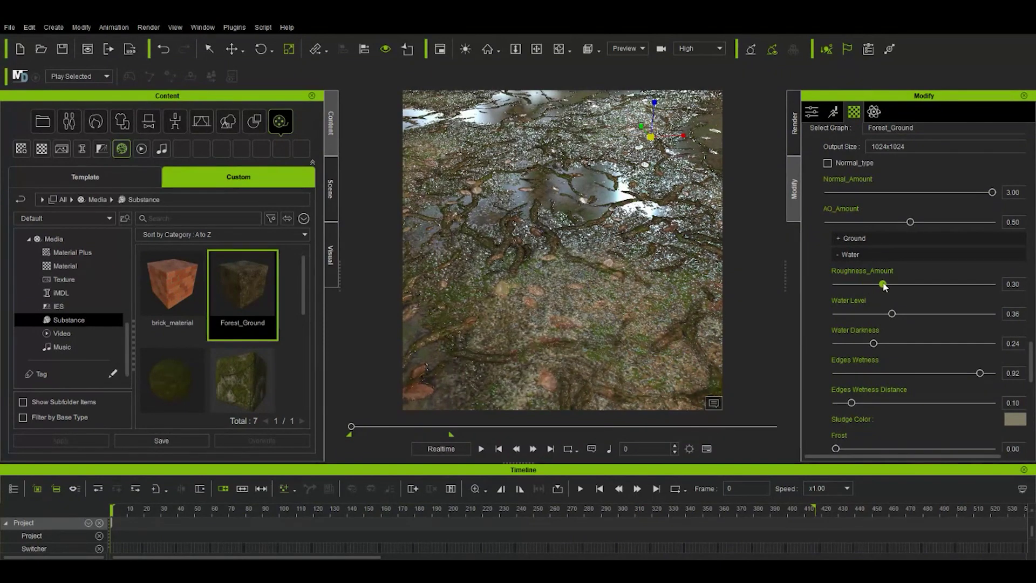
drag(886, 285, 888, 286)
right_drag(680, 277, 681, 254)
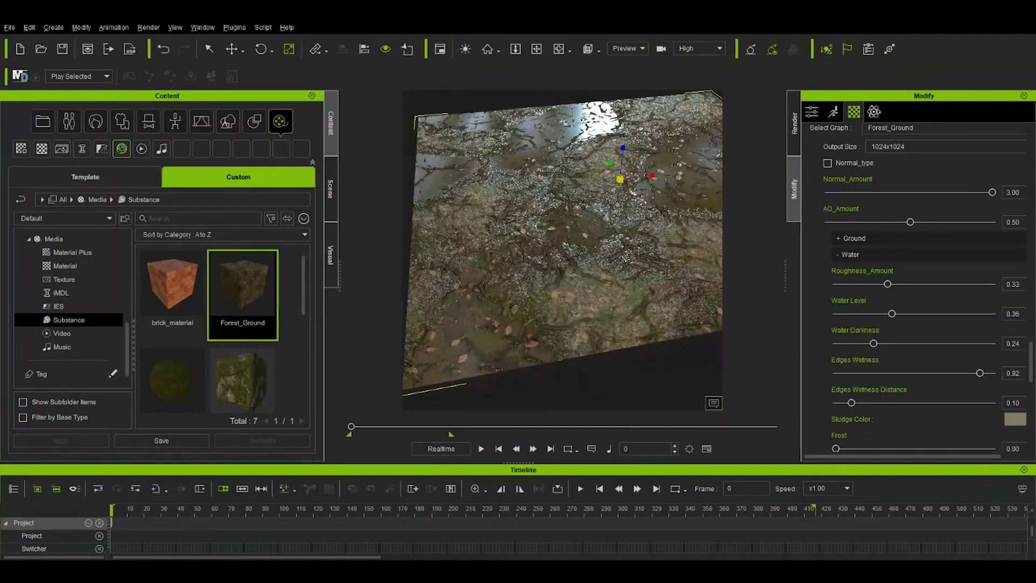
scroll(904, 348, down, 2)
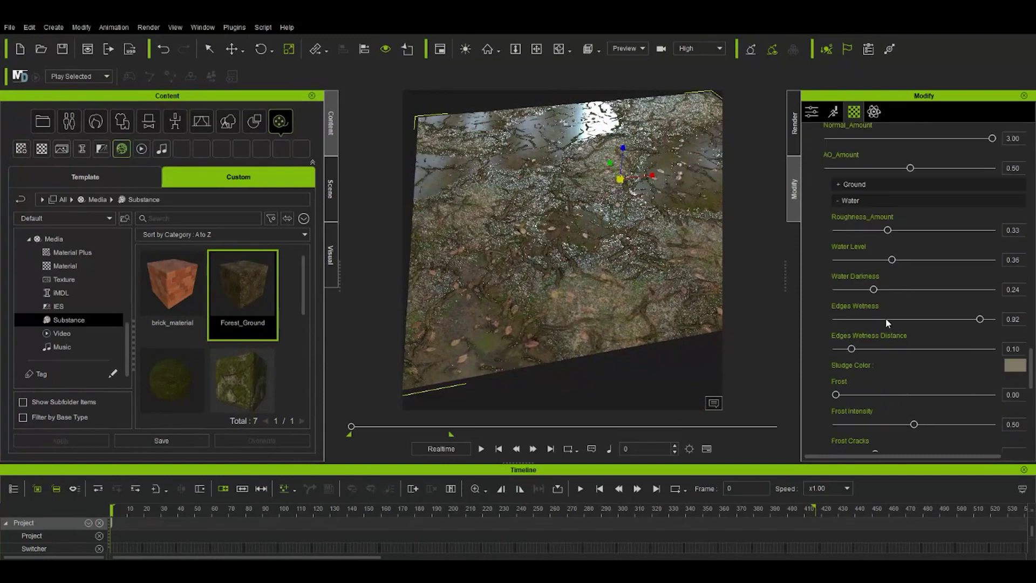
right_drag(615, 299, 619, 293)
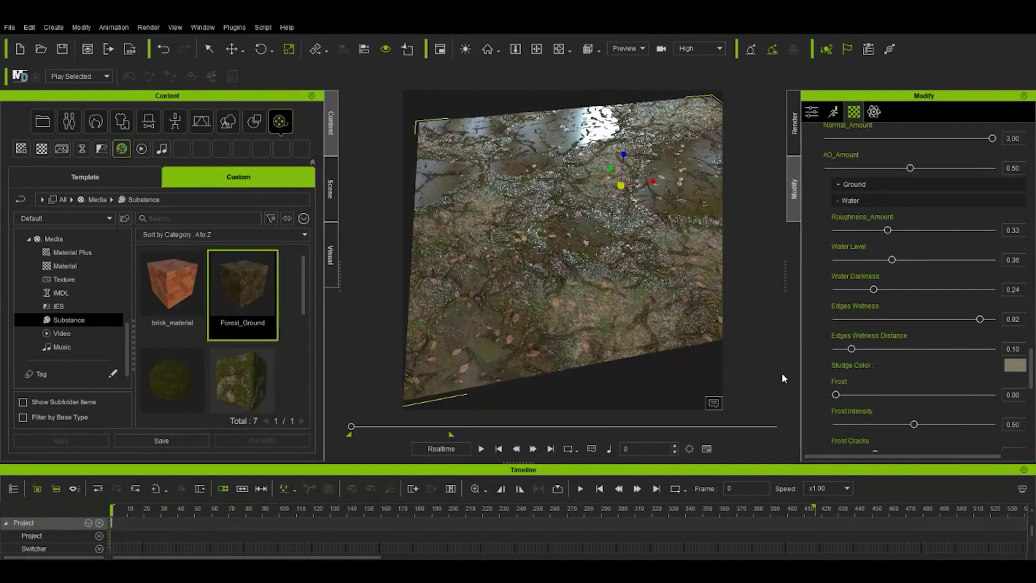
right_drag(691, 347, 635, 287)
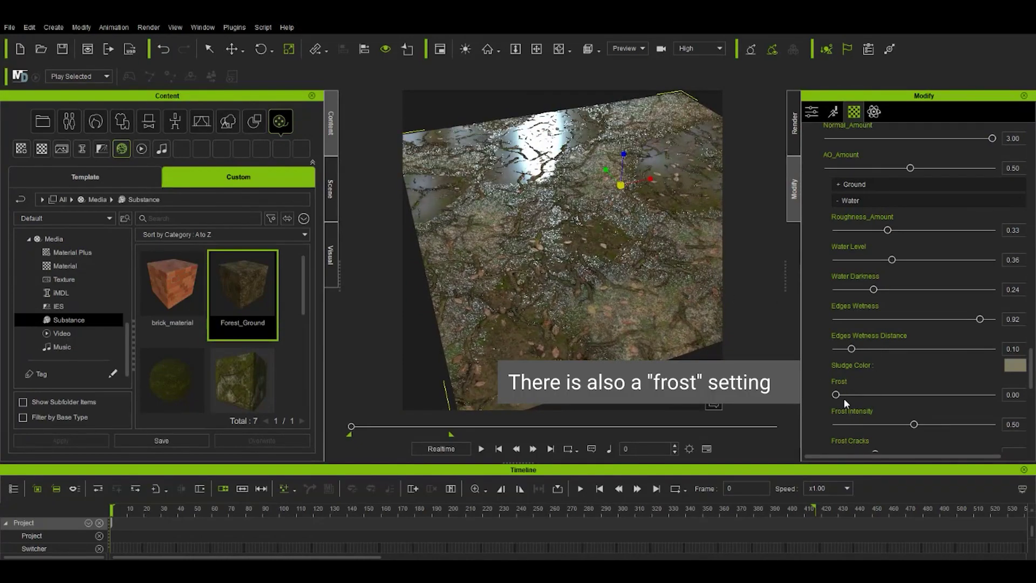
Add frost with Frost Intensity 0.57 and Frost Cracks 0.48, then set Frost back to 0.00
drag(837, 394, 907, 395)
mouse_move(605, 334)
right_down()
mouse_move(614, 364)
mouse_move(612, 301)
right_up()
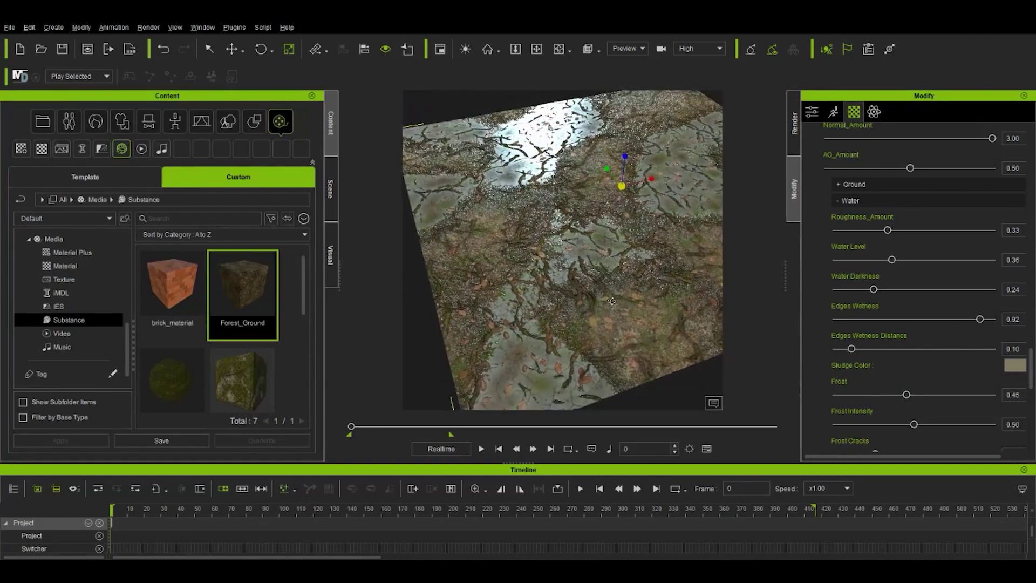
mouse_move(915, 424)
mouse_down()
mouse_move(867, 425)
mouse_move(997, 410)
mouse_move(924, 423)
mouse_up()
scroll(909, 403, down, 2)
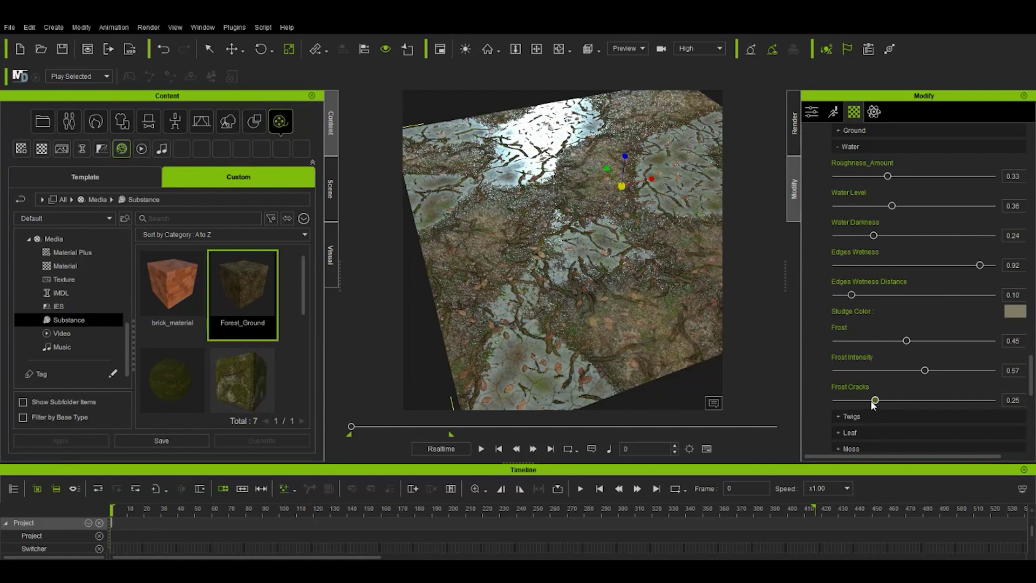
mouse_move(865, 399)
mouse_down()
mouse_move(818, 397)
mouse_move(990, 396)
mouse_up()
drag(915, 402, 911, 401)
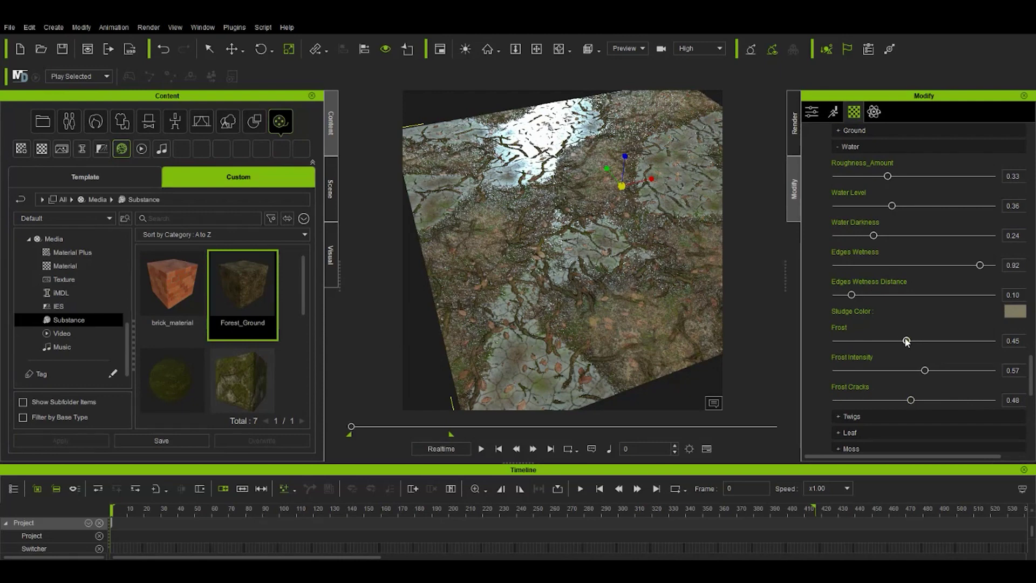
drag(877, 343, 831, 340)
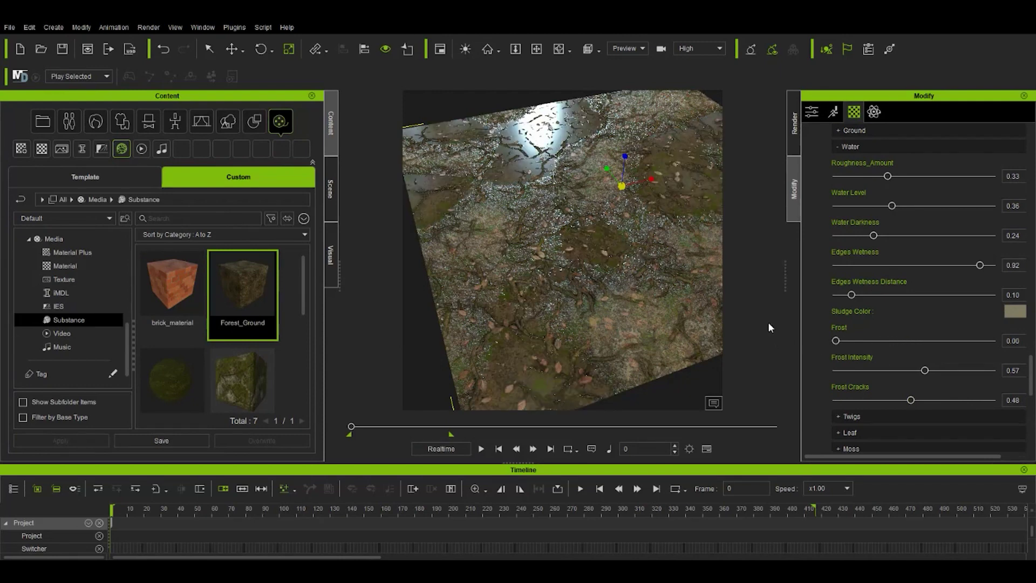
scroll(877, 274, up, 5)
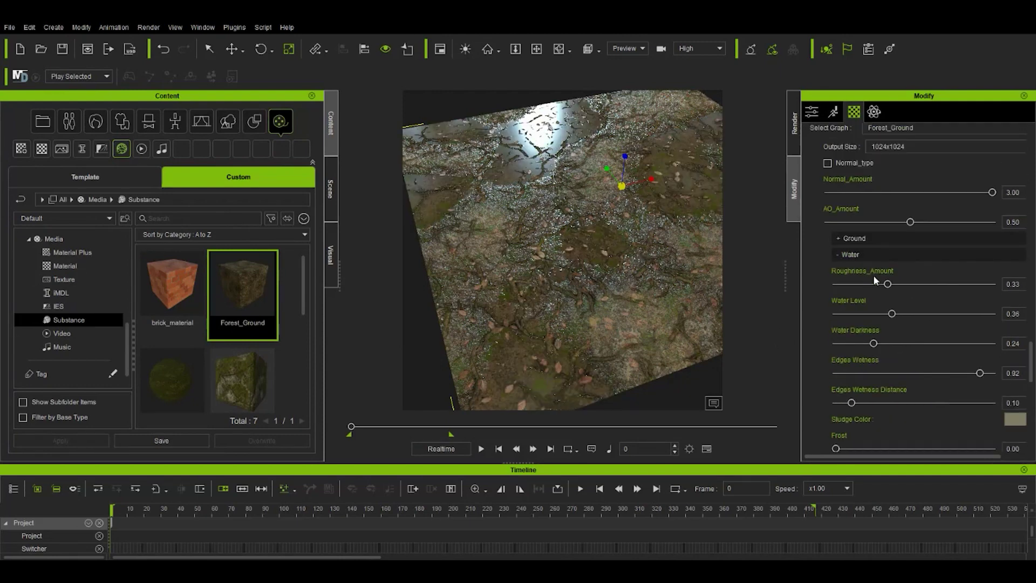
In the Ground section, set Ground_large_shape_offset to 0.57 and Ground_large_amount to 64.00
click(837, 238)
mouse_move(569, 308)
right_down()
mouse_move(563, 268)
mouse_move(578, 296)
right_up()
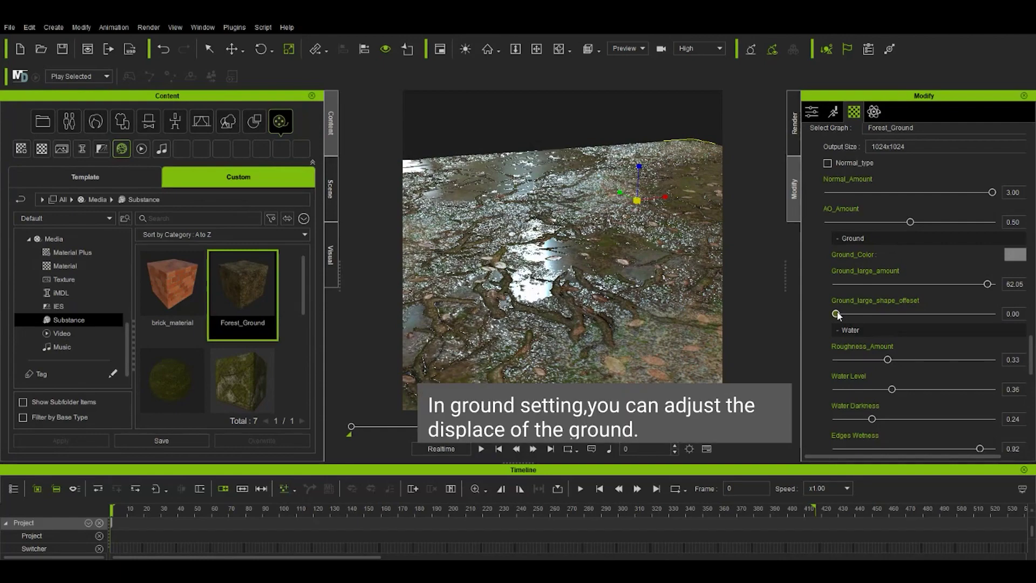
drag(860, 313, 873, 313)
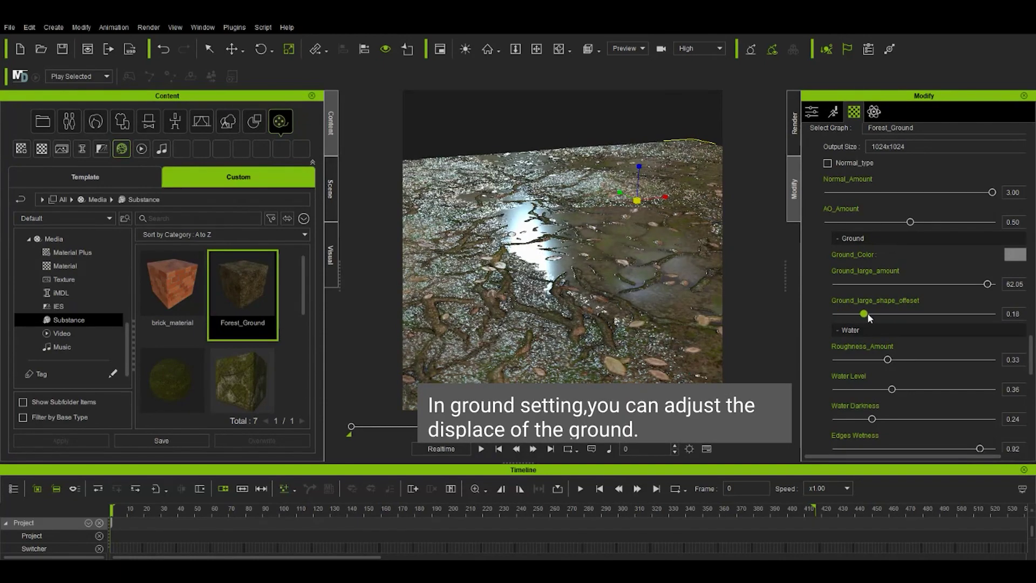
mouse_move(545, 270)
right_down()
mouse_move(541, 295)
mouse_move(548, 281)
right_up()
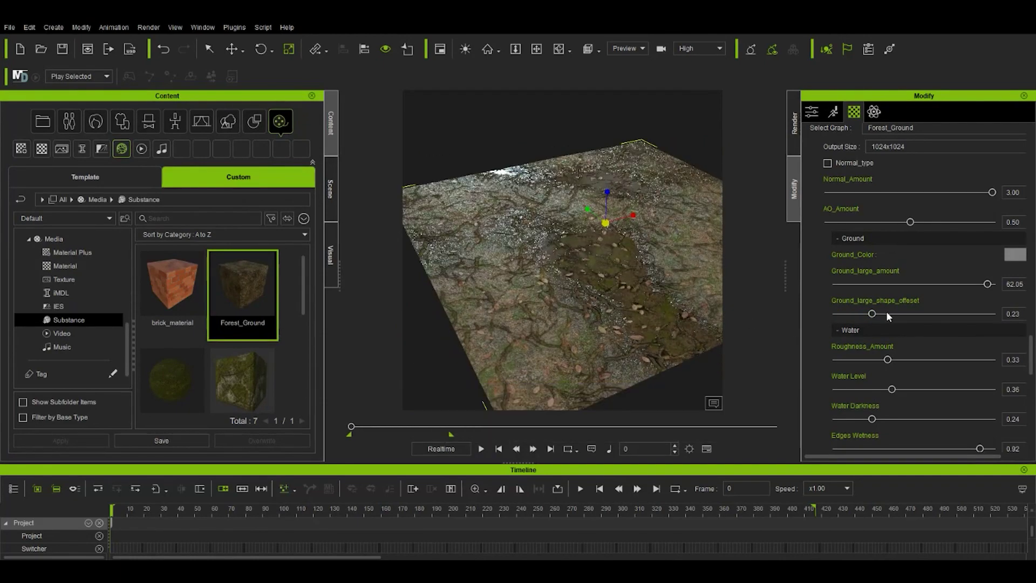
drag(886, 313, 927, 314)
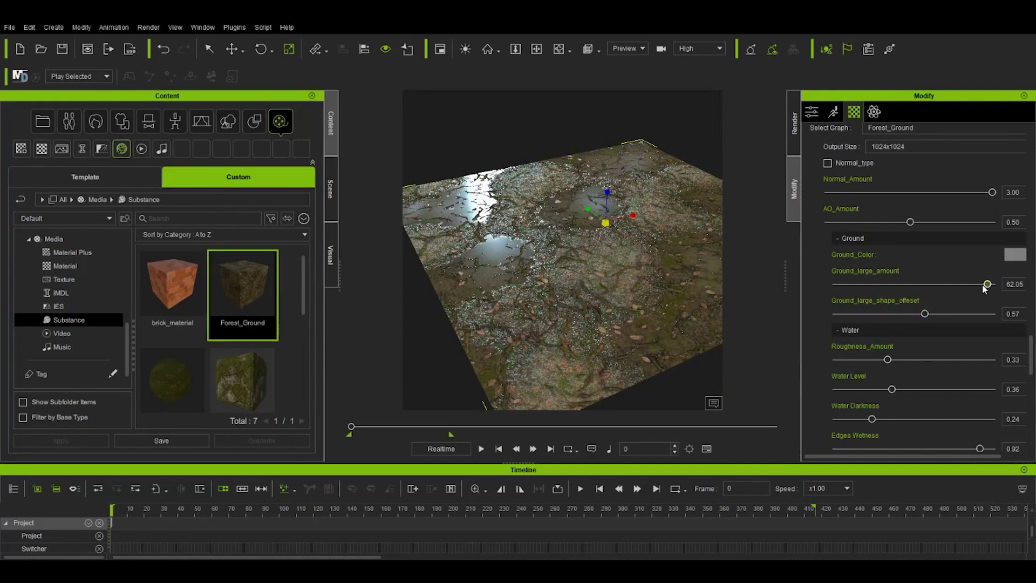
mouse_move(989, 285)
mouse_down()
mouse_move(930, 283)
mouse_move(1014, 283)
mouse_up()
right_drag(618, 305, 589, 300)
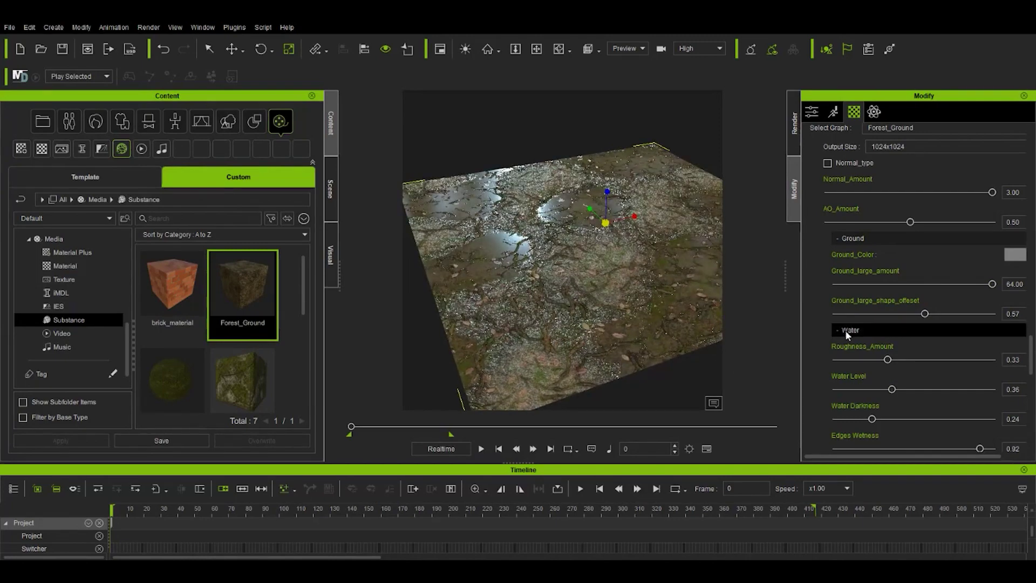
scroll(847, 339, down, 2)
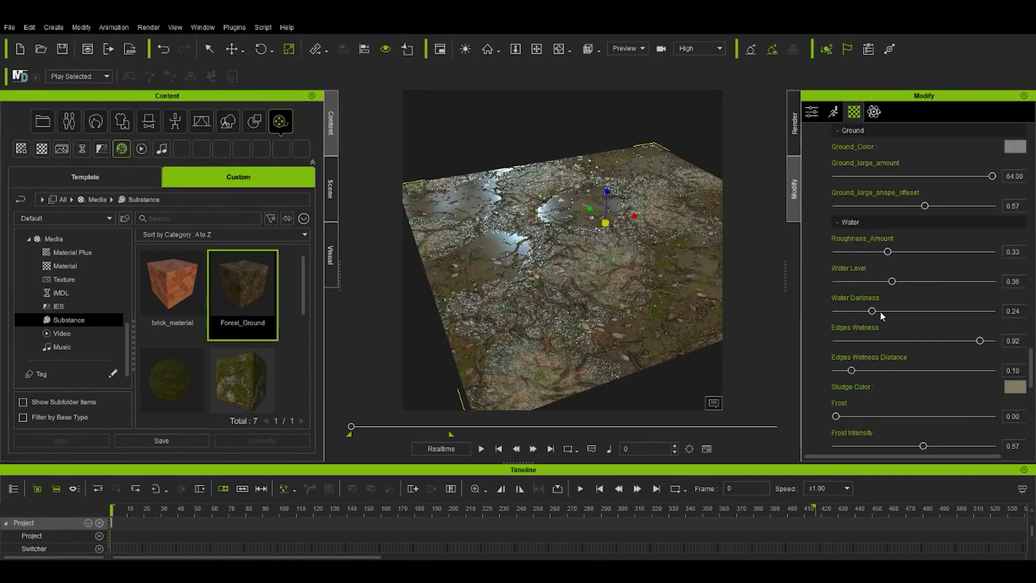
Drop Water Level to 0.00 and raise Roughness_Amount to 0.56, then collapse Water
drag(892, 281, 799, 280)
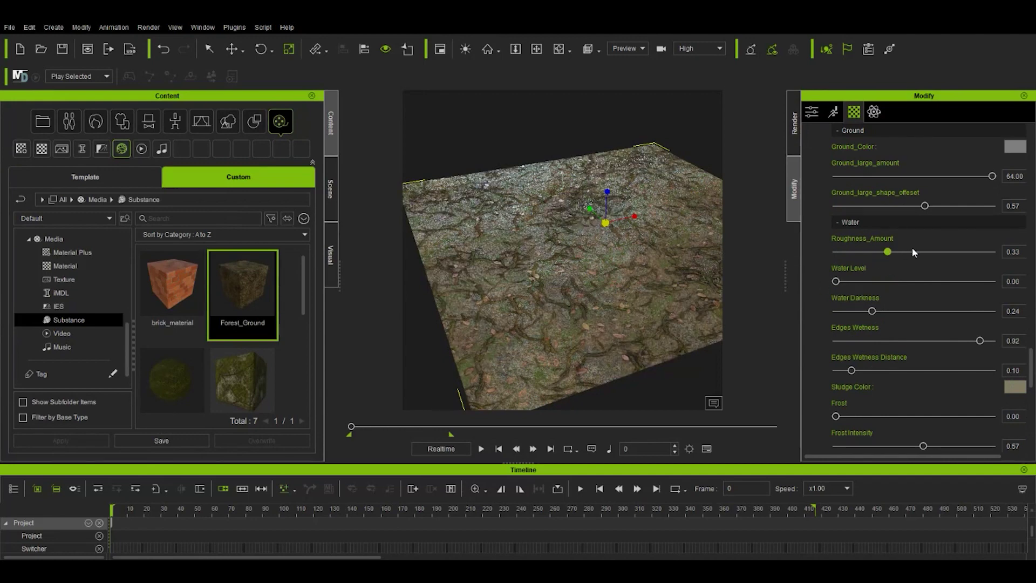
drag(912, 252, 924, 252)
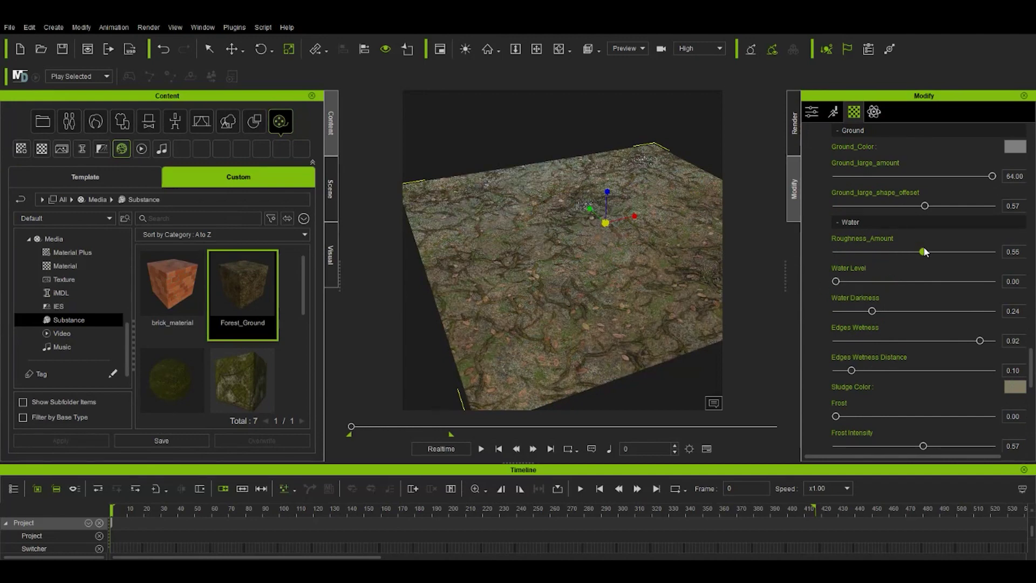
click(842, 221)
scroll(839, 237, up, 1)
scroll(834, 237, up, 1)
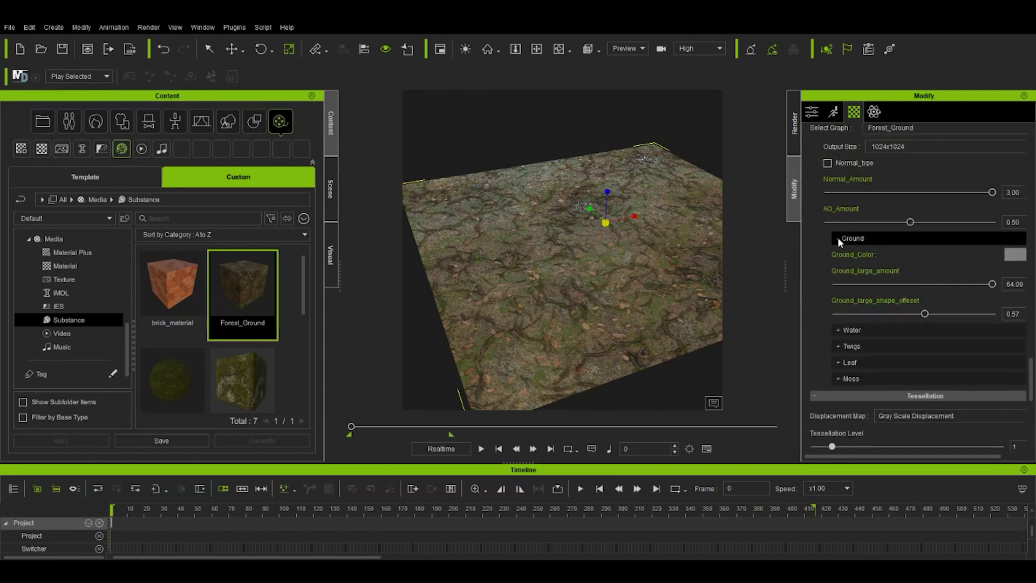
Set Twigs_big_mask and Twigs_small_mask to 1.00 and Twigs_small_offset to 0.12
click(837, 237)
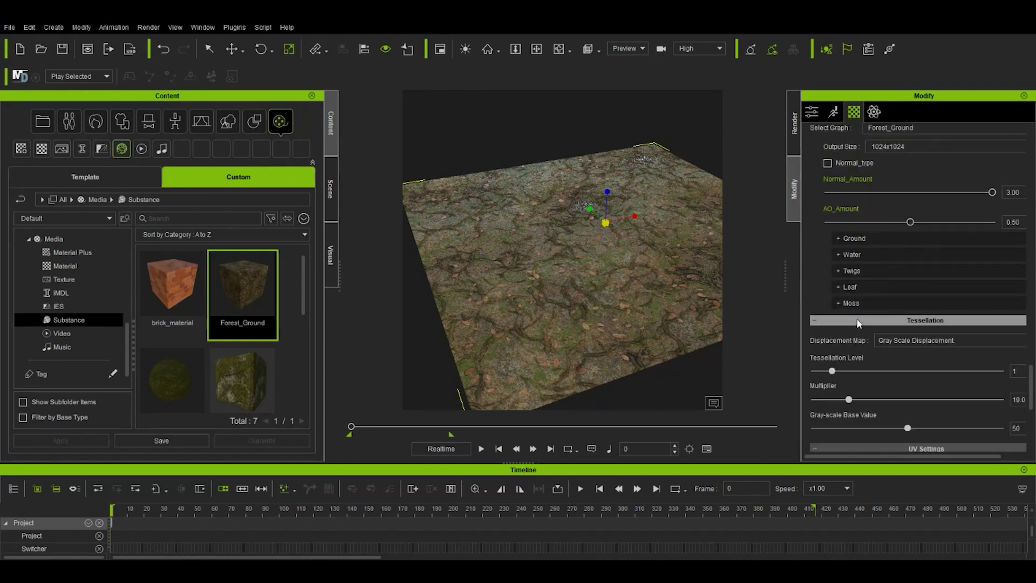
click(840, 269)
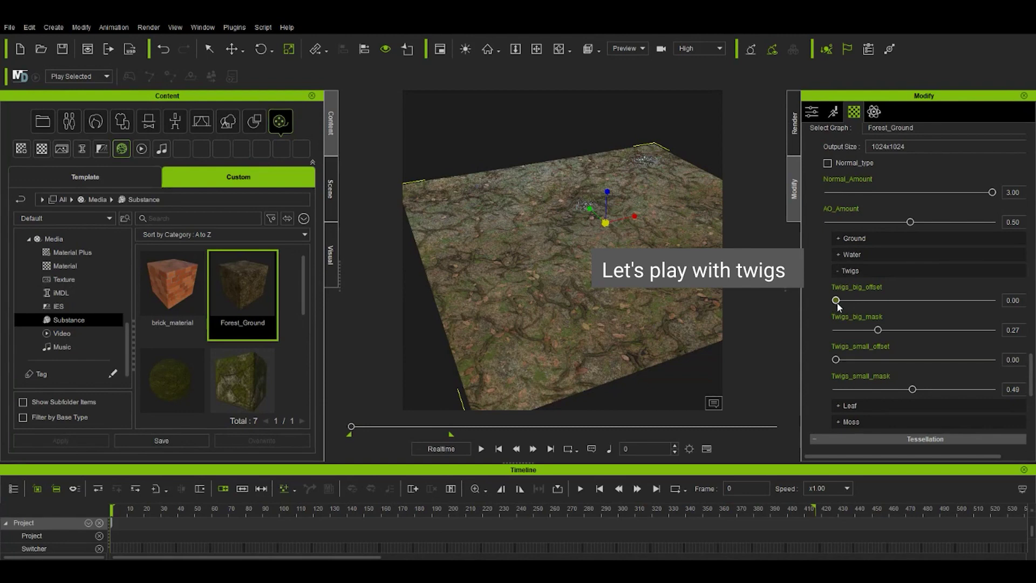
right_drag(540, 323, 560, 317)
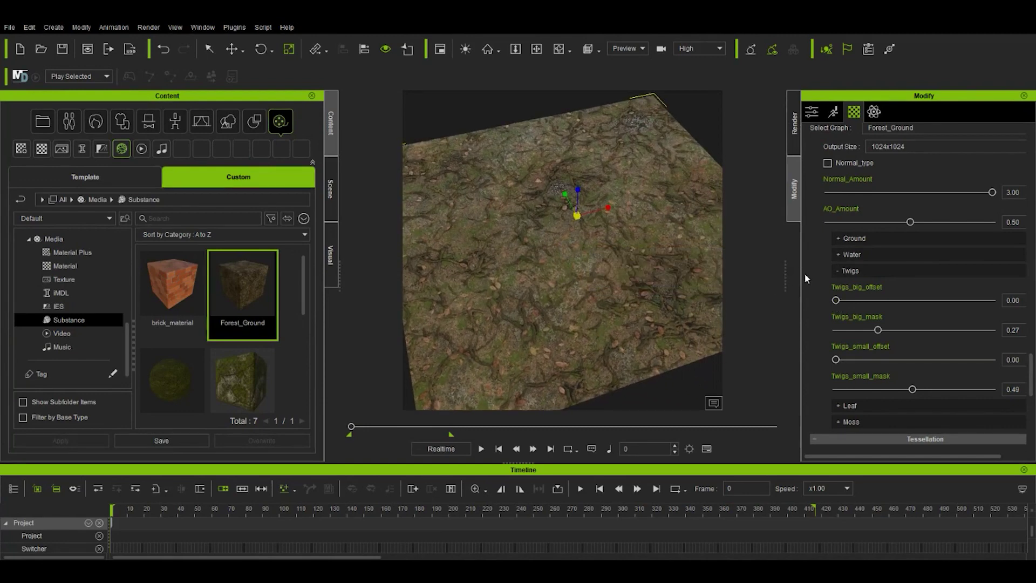
drag(876, 300, 900, 300)
mouse_move(879, 329)
mouse_down()
mouse_move(813, 325)
mouse_move(1034, 312)
mouse_up()
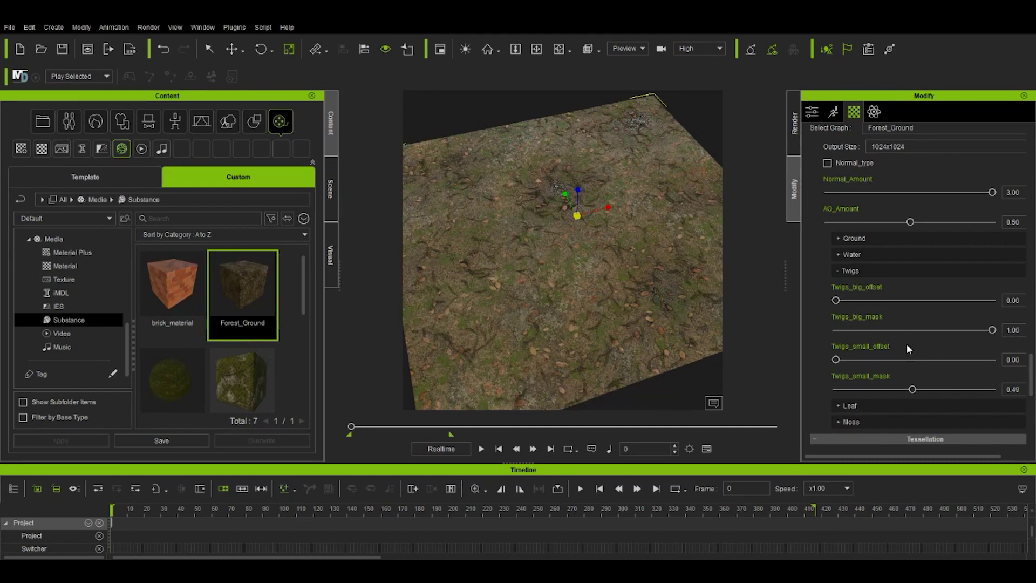
mouse_move(837, 359)
mouse_down()
mouse_move(870, 355)
mouse_move(862, 357)
mouse_up()
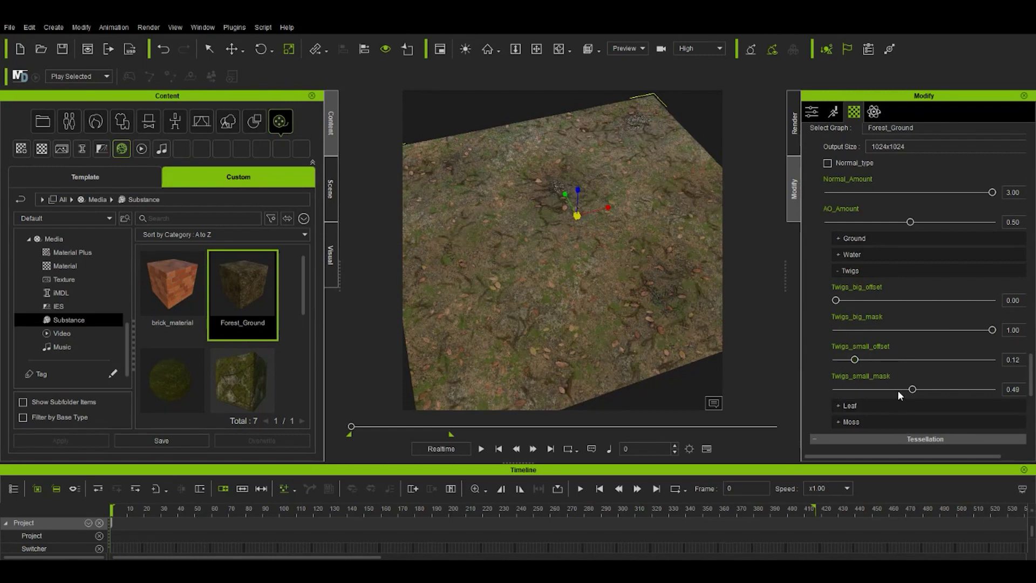
mouse_move(913, 389)
mouse_down()
mouse_move(795, 385)
mouse_move(1022, 371)
mouse_up()
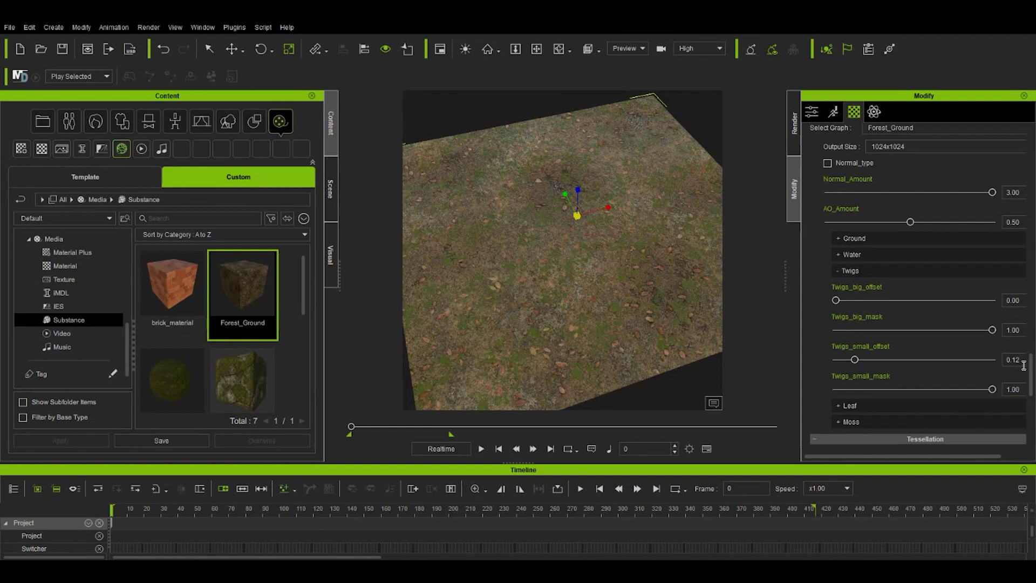
mouse_move(562, 327)
right_down()
mouse_move(572, 336)
mouse_move(551, 324)
right_up()
scroll(552, 324, up, 3)
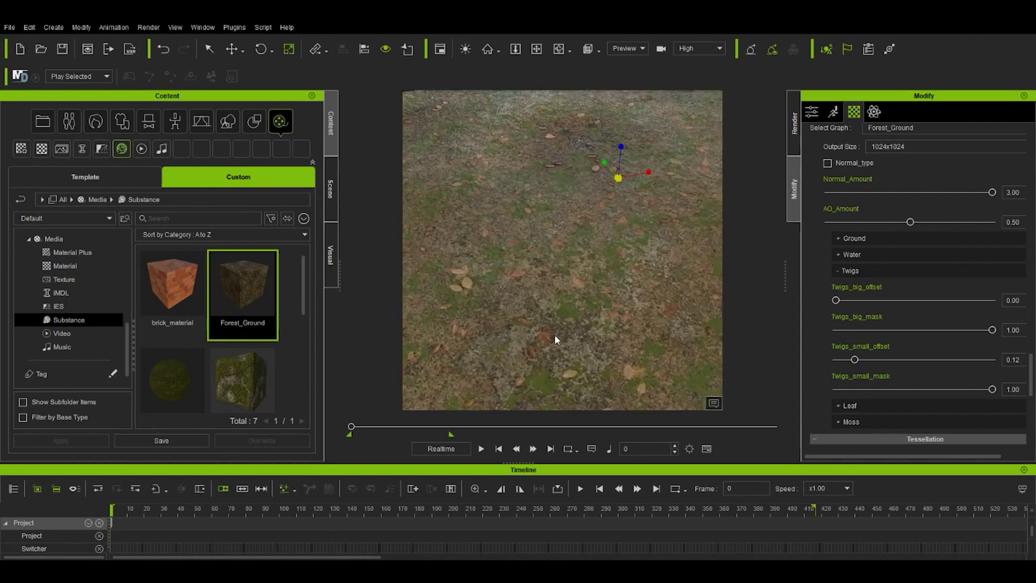
Set Leaf_offset to 0.01 and lower Leaf_mask to 0.15 in the Leaf group
click(837, 272)
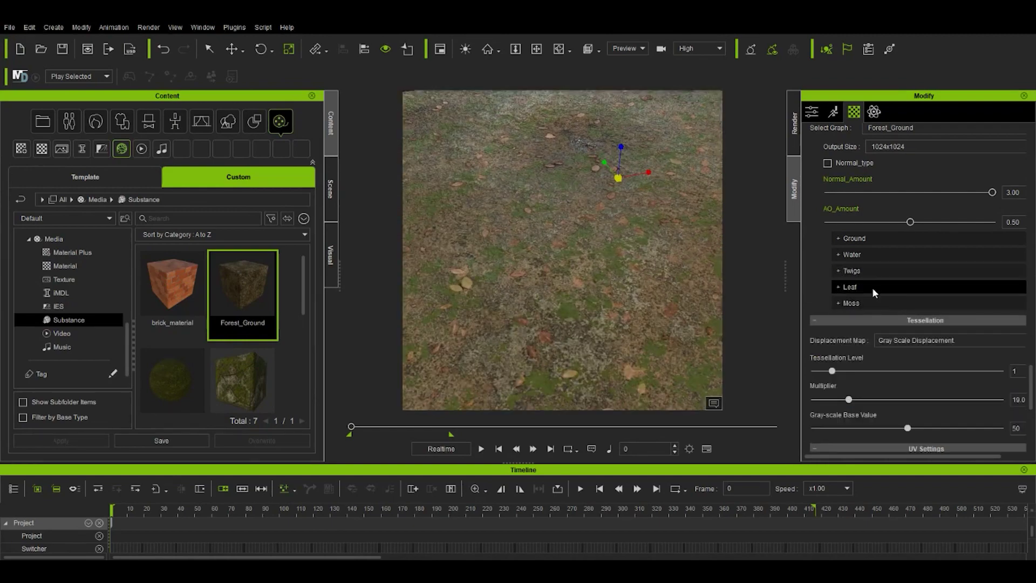
click(840, 287)
mouse_move(572, 349)
right_down()
mouse_move(568, 328)
mouse_move(581, 323)
right_up()
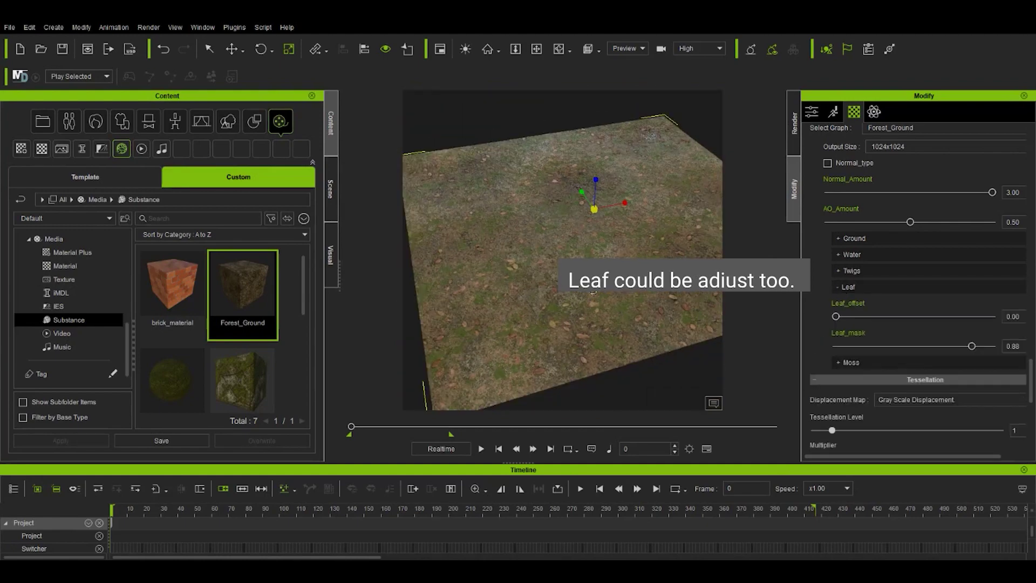
mouse_move(837, 316)
mouse_down()
mouse_move(915, 317)
mouse_move(840, 323)
mouse_up()
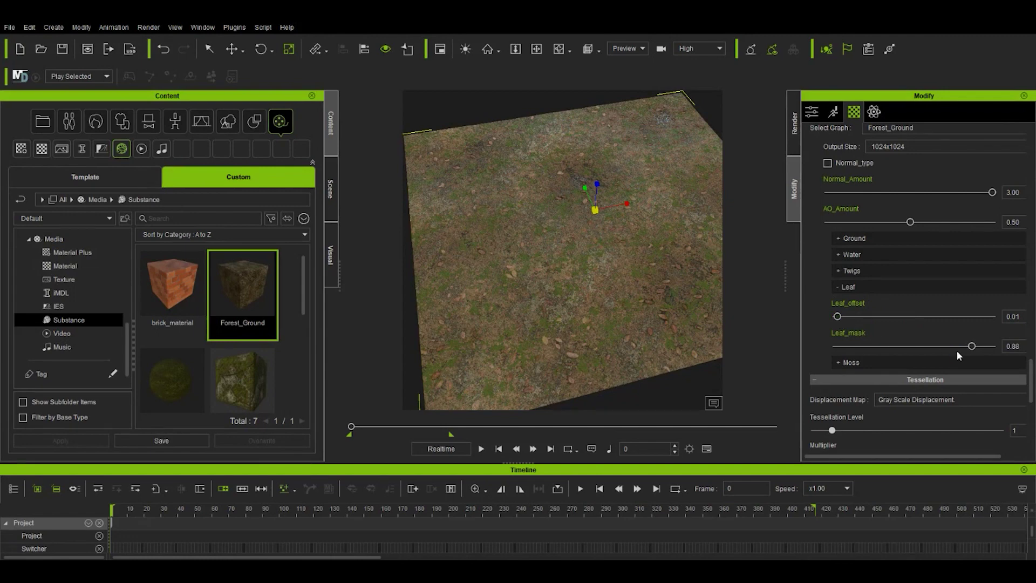
mouse_move(972, 346)
mouse_down()
mouse_move(800, 343)
mouse_move(992, 341)
mouse_move(857, 339)
mouse_up()
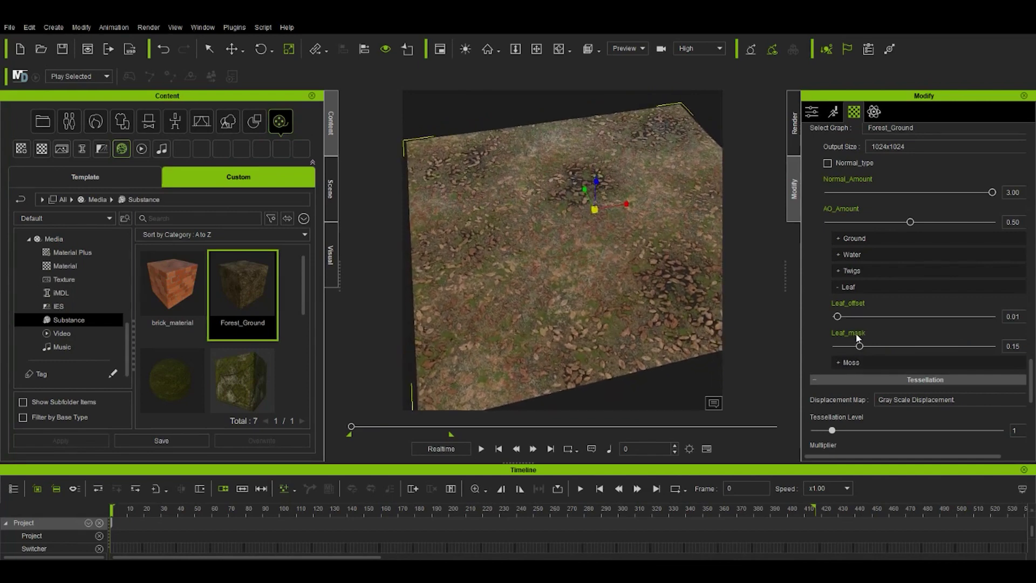
click(837, 287)
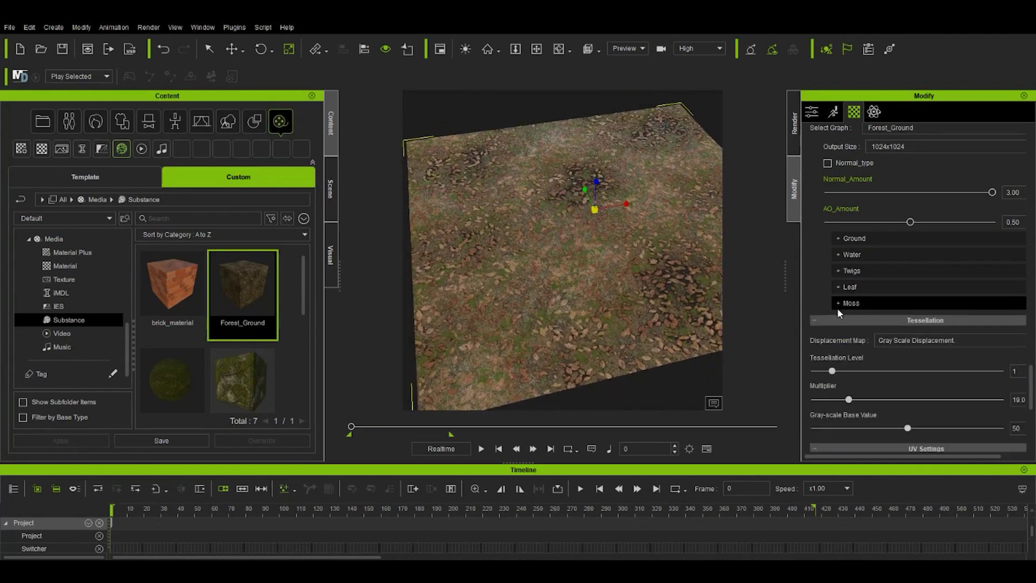
Expand Moss and try Moss_Amount from no moss to heavy coverage
click(837, 303)
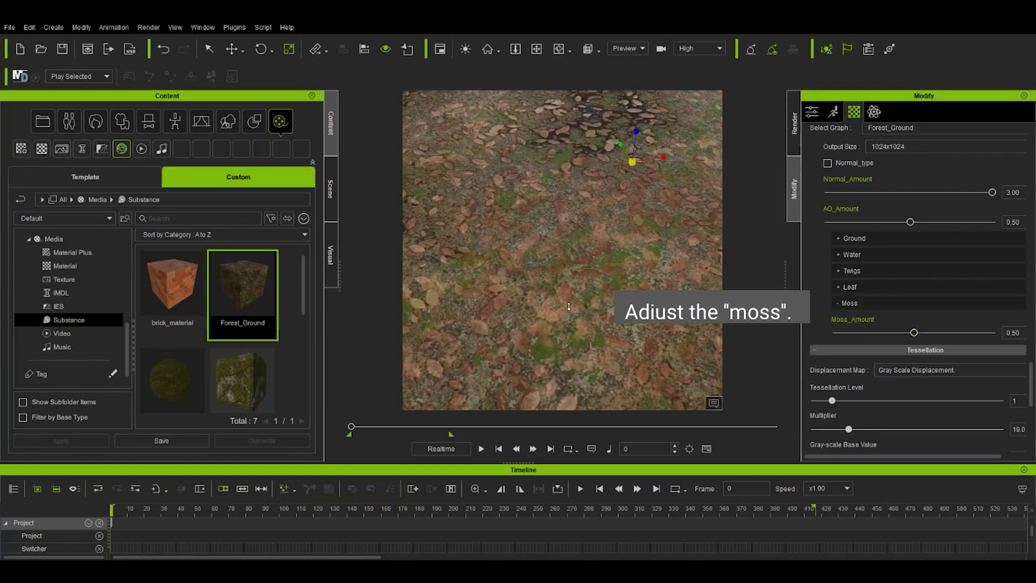
drag(914, 333, 812, 330)
scroll(595, 290, down, 3)
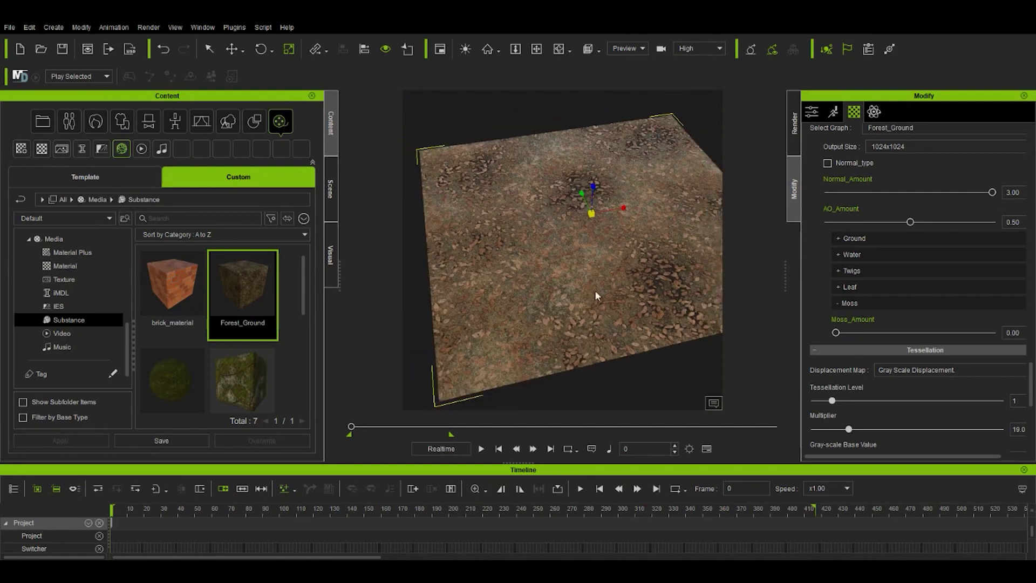
drag(836, 332, 970, 332)
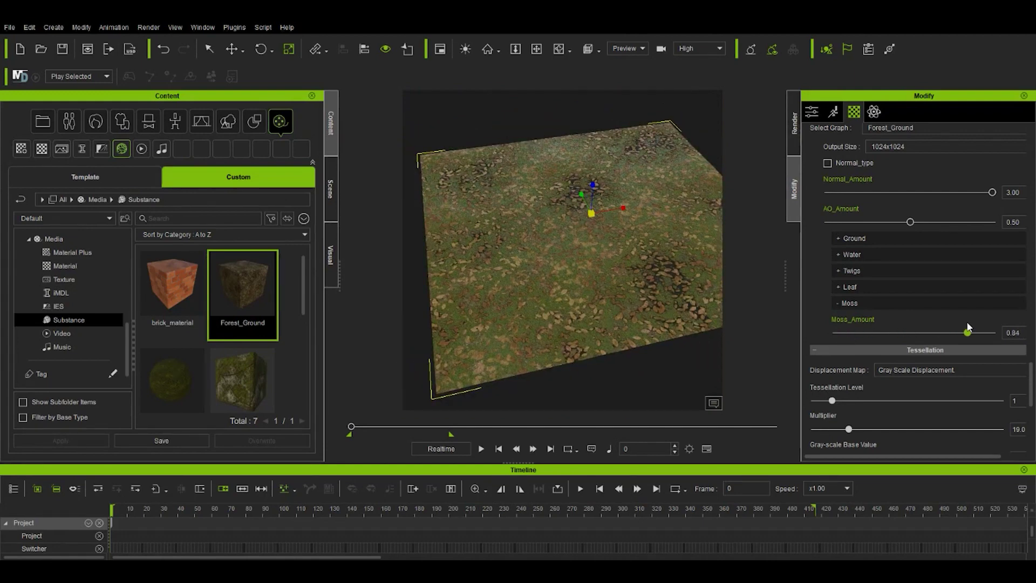
drag(970, 322, 959, 322)
scroll(932, 258, up, 2)
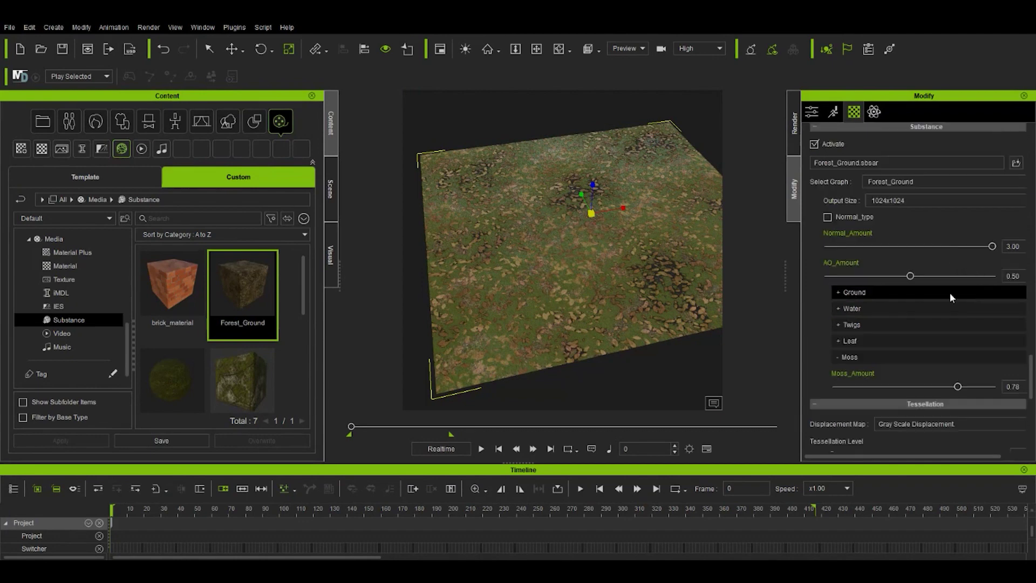
Set Ground_large_shape_offset to 0 and Ground_large_amount to 6.04, then Moss_Amount to 0.58
click(843, 292)
drag(923, 368, 836, 367)
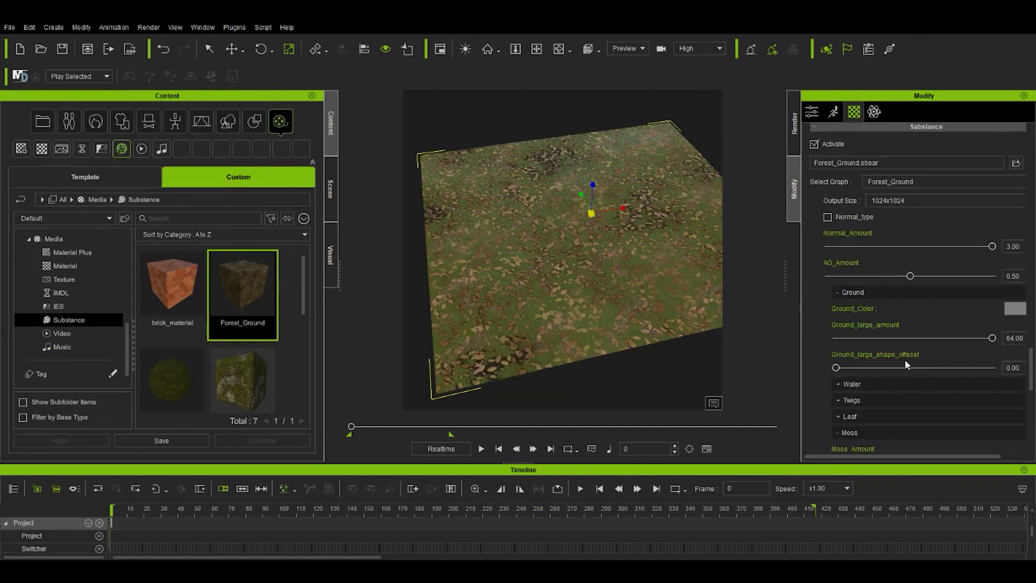
drag(992, 338, 851, 338)
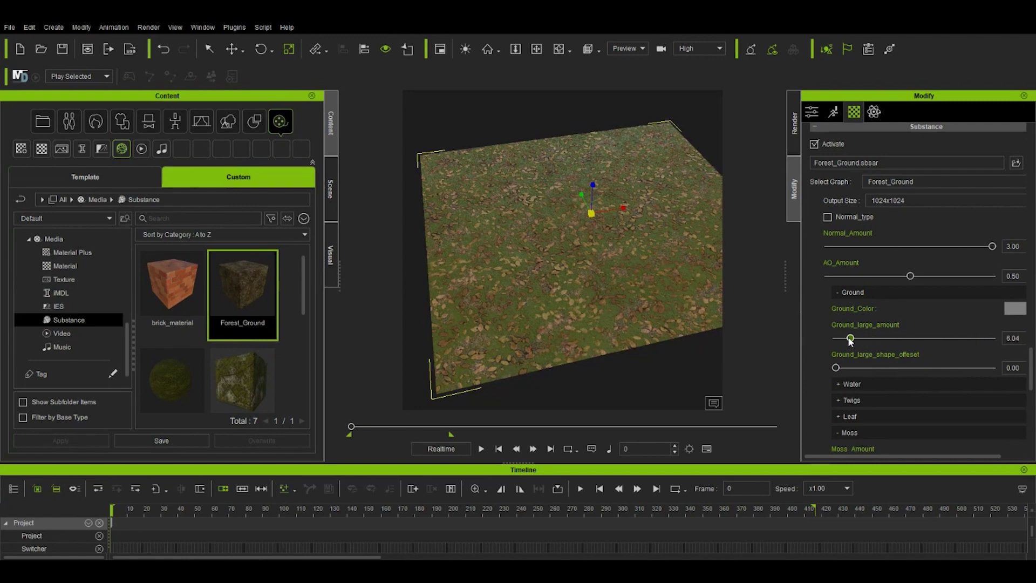
click(838, 291)
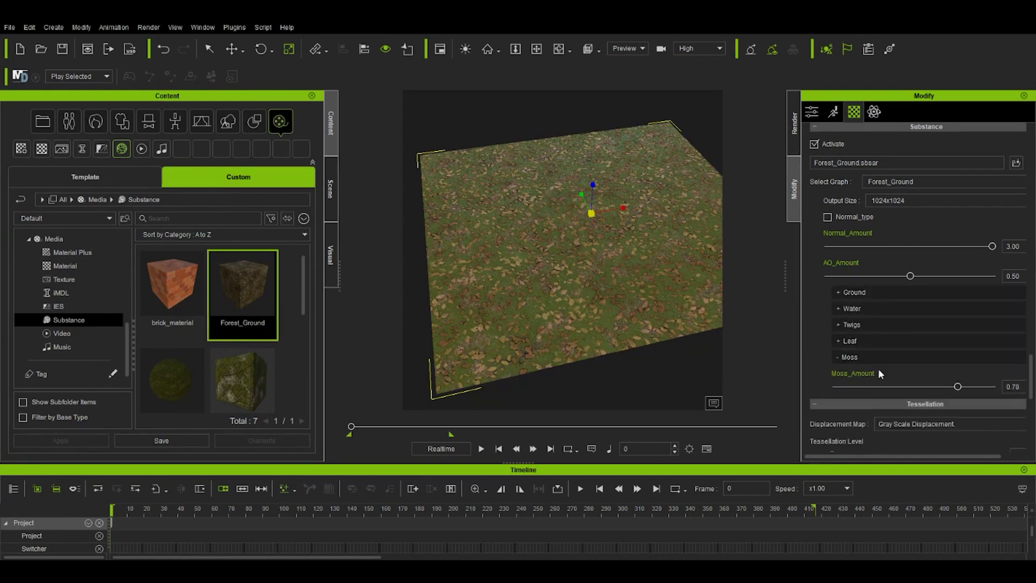
mouse_move(958, 386)
mouse_down()
mouse_move(880, 387)
mouse_move(942, 387)
mouse_up()
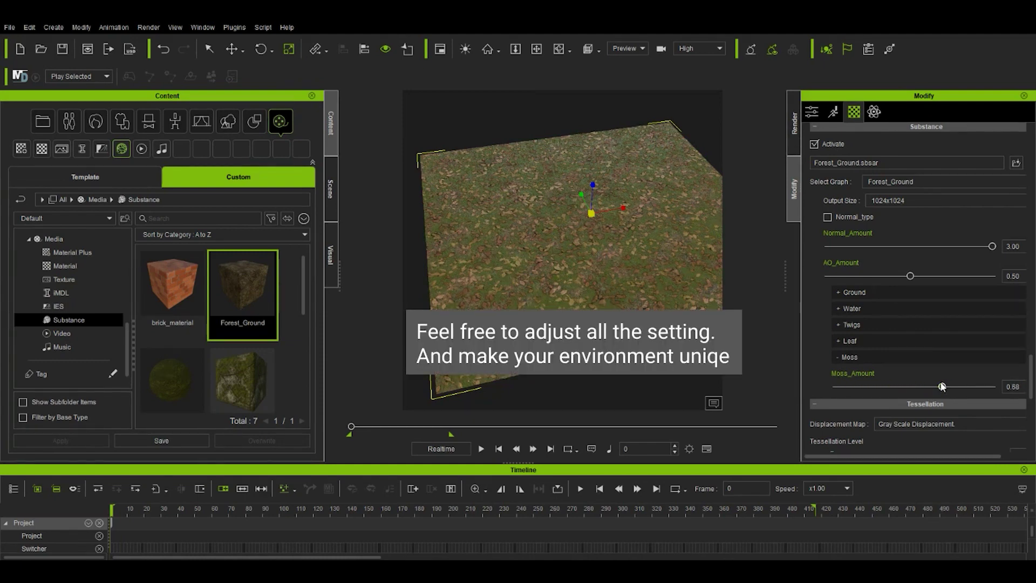
Reduce the Twigs big and small masks to about 0.5 to bring back some twigs
click(839, 324)
click(918, 385)
scroll(957, 424, down, 1)
drag(992, 389, 923, 390)
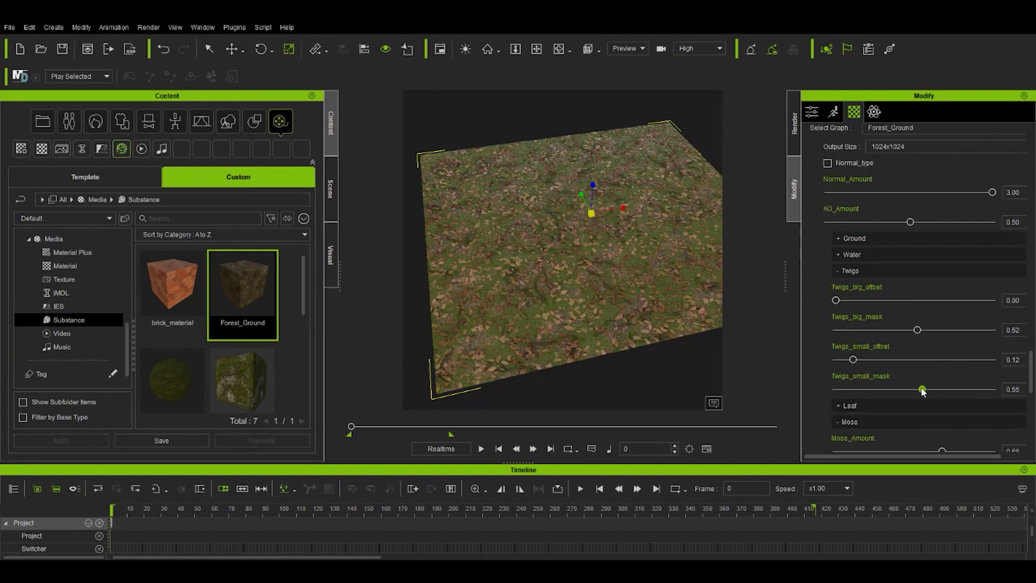
mouse_move(567, 294)
right_down()
mouse_move(594, 294)
mouse_move(575, 257)
mouse_move(581, 292)
right_up()
Raise the Water Level to 0.14 so the ground looks slightly wet
click(840, 255)
drag(836, 314, 856, 313)
right_drag(701, 294, 600, 294)
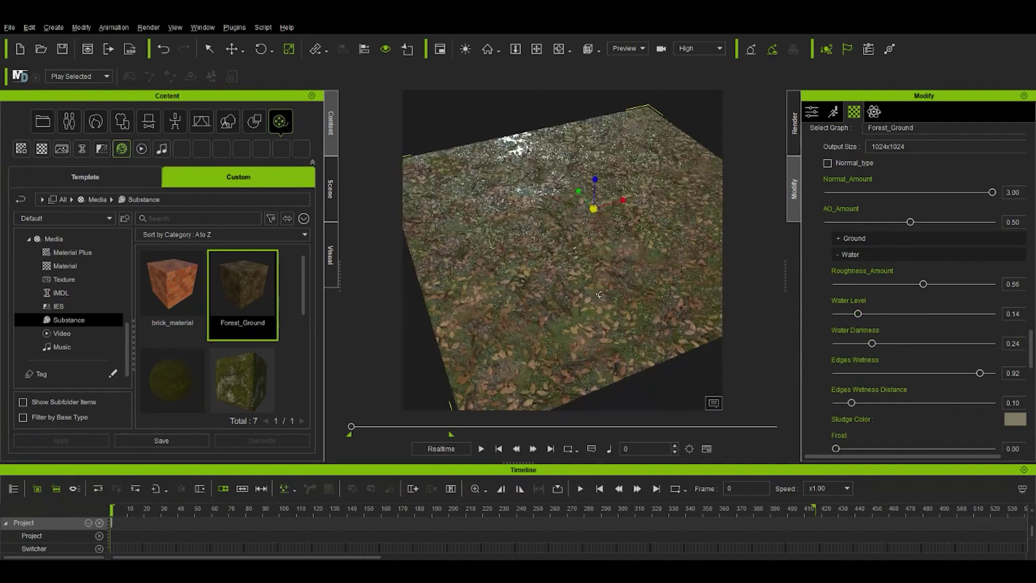
drag(858, 313, 858, 314)
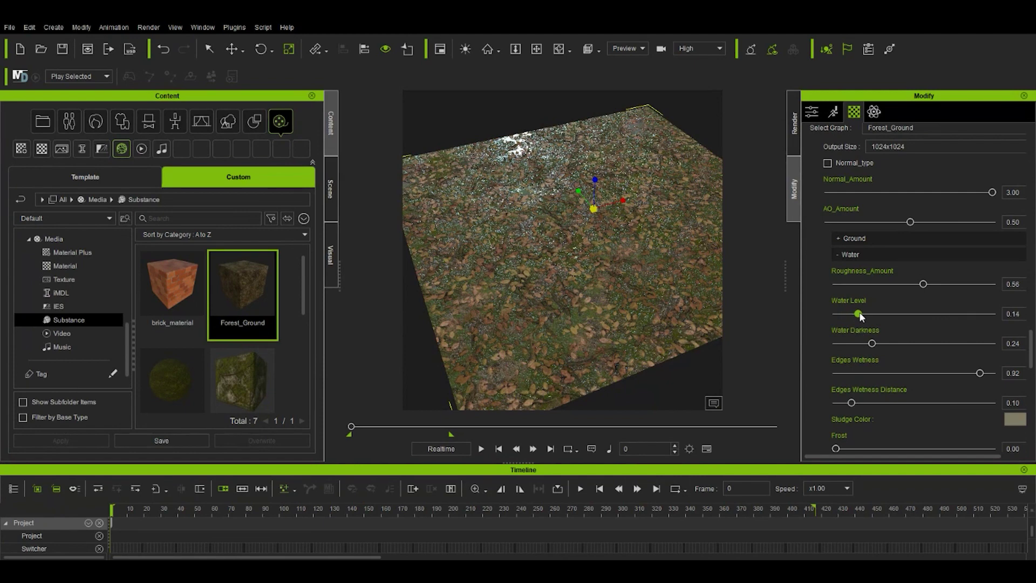
Set Ground_large_shape_offset to 0.64 and Ground_large_amount to 21.03
click(851, 239)
drag(873, 313, 937, 313)
mouse_move(851, 285)
mouse_down()
mouse_move(897, 285)
mouse_move(887, 285)
mouse_up()
scroll(624, 314, up, 3)
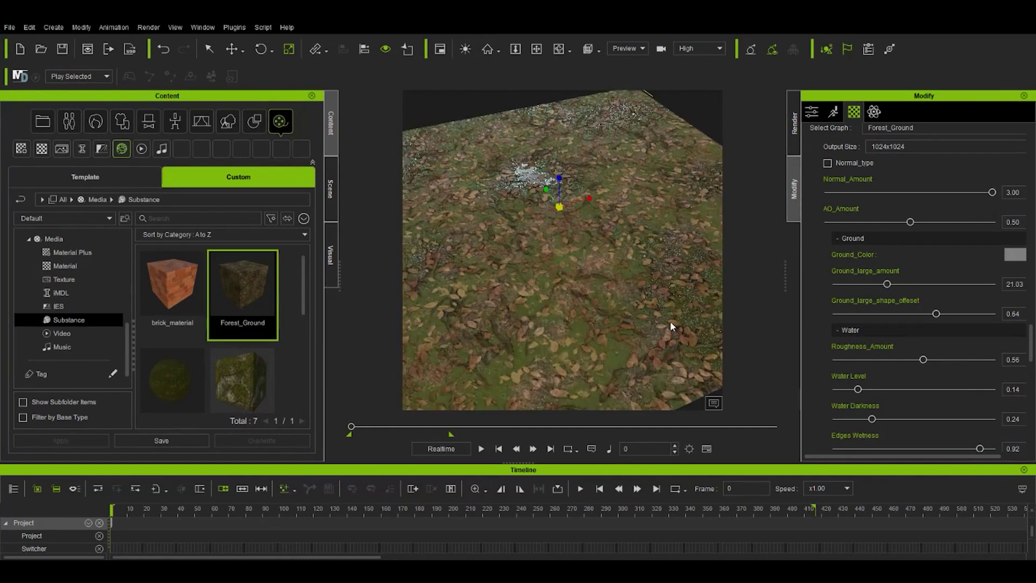
middle_drag(671, 326, 590, 300)
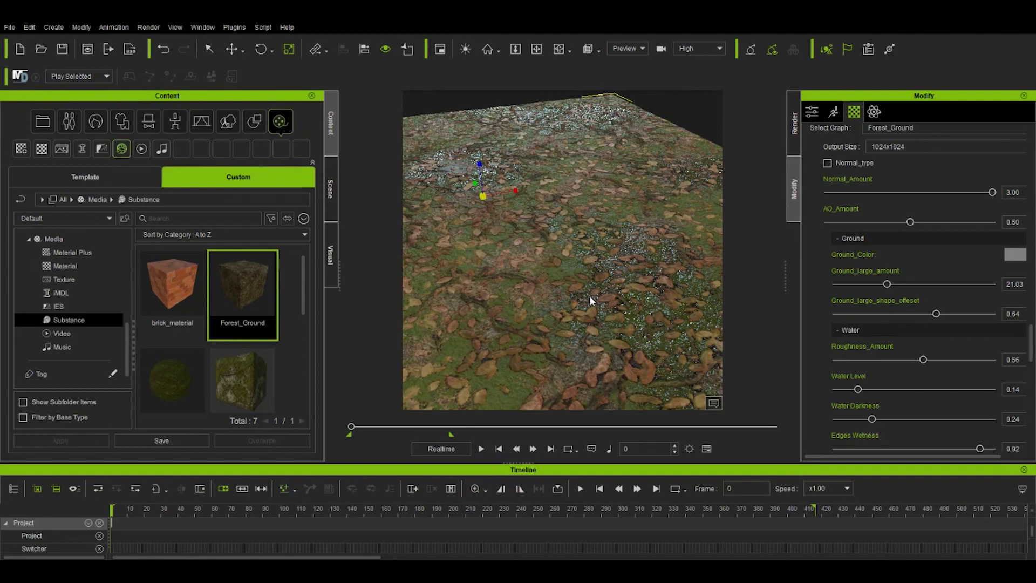
right_drag(589, 296, 555, 312)
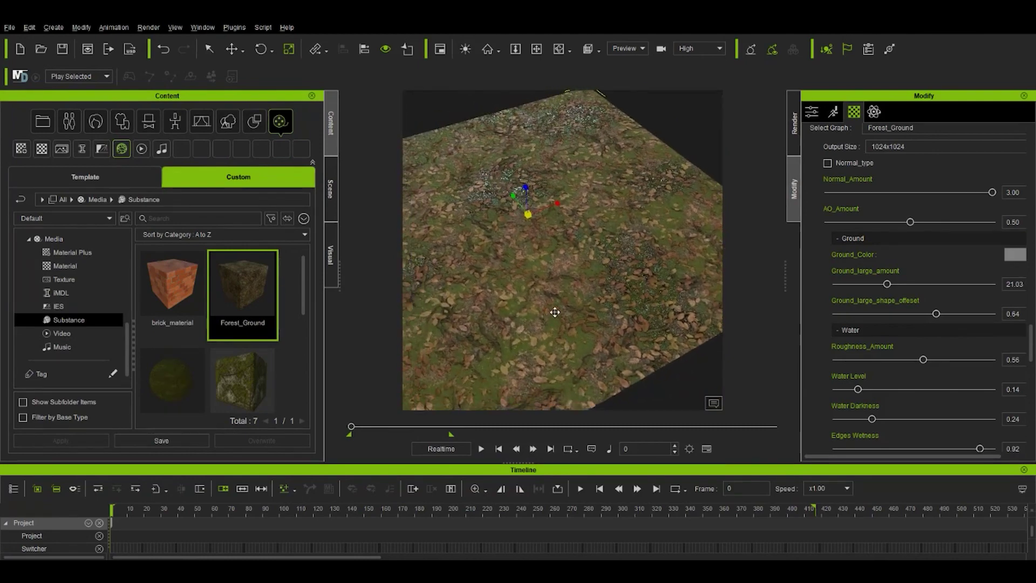